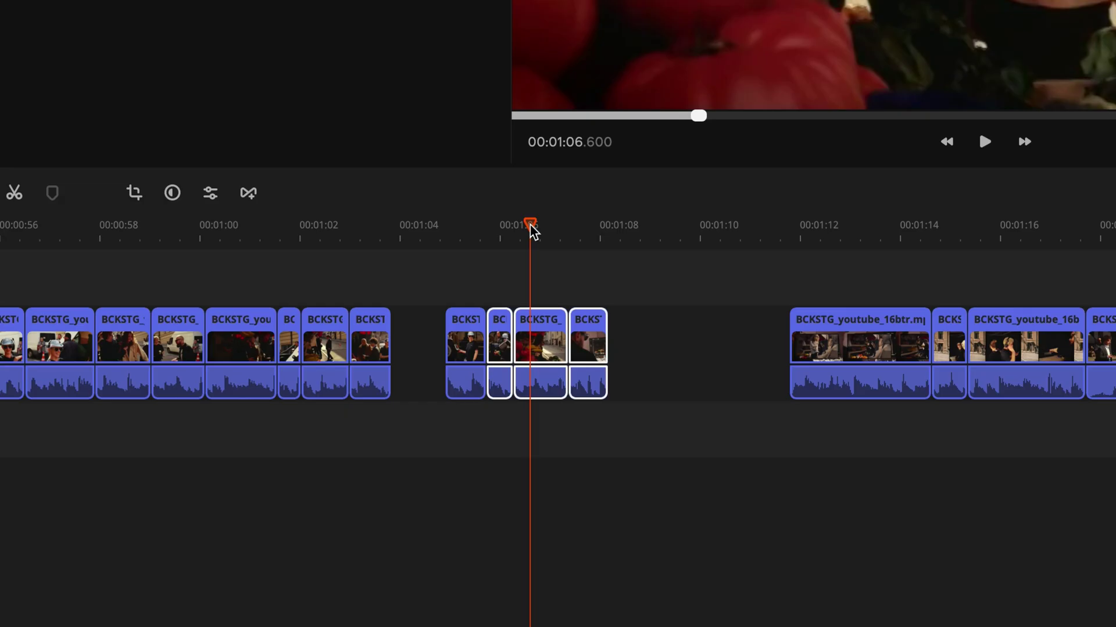
Scrub and play the preview around 00:01:05, then review the transition at 00:02:26
left_click_drag(528, 224, 583, 225)
left_click(451, 225)
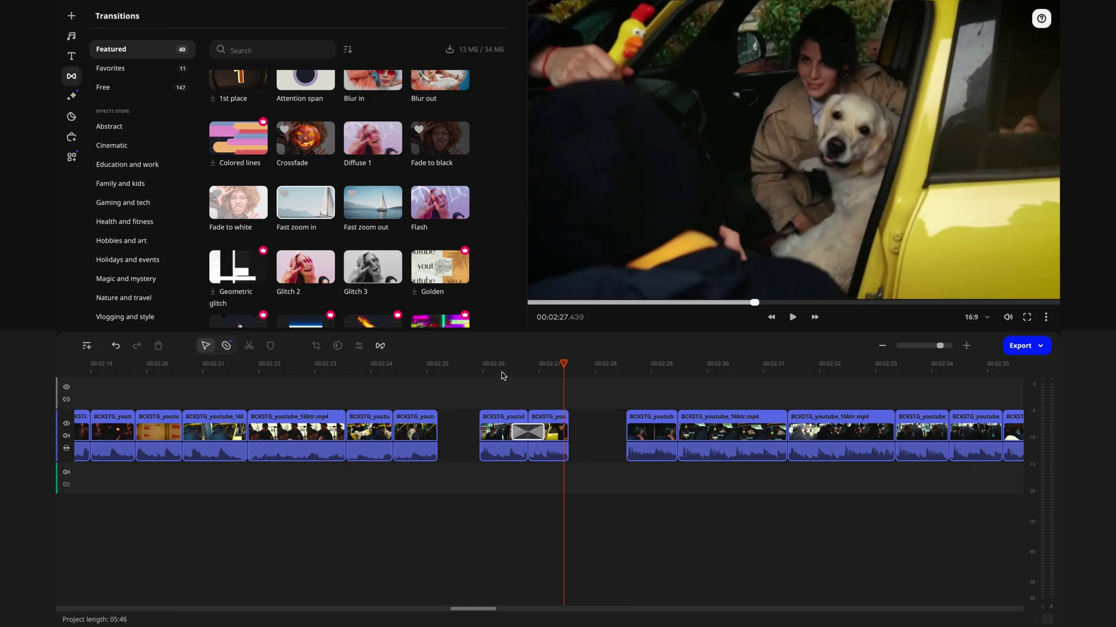
left_click(488, 365)
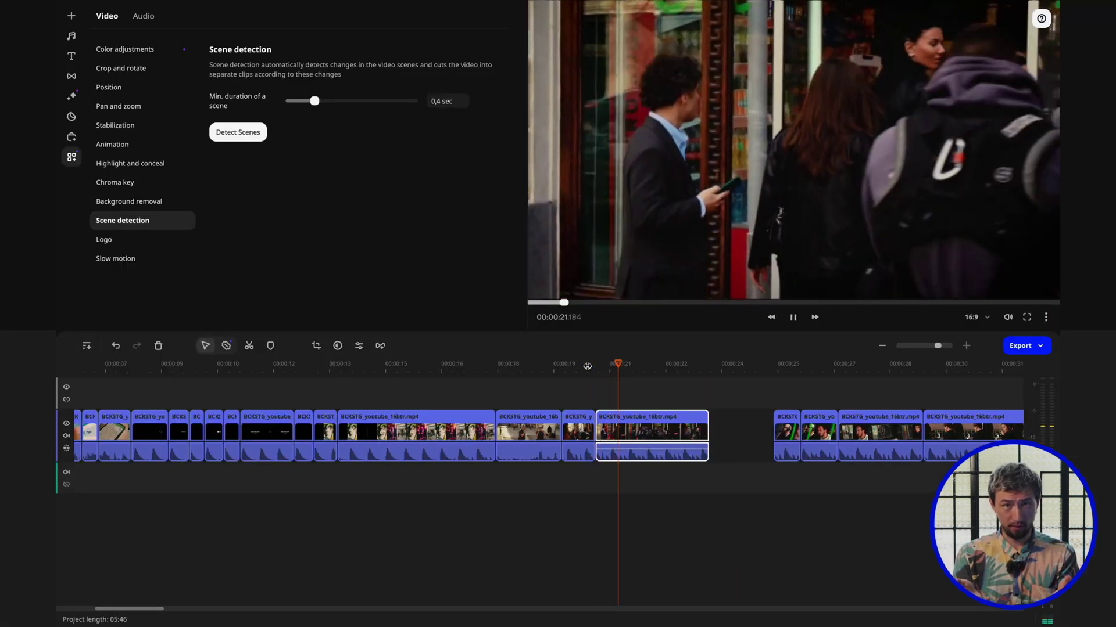
key("space")
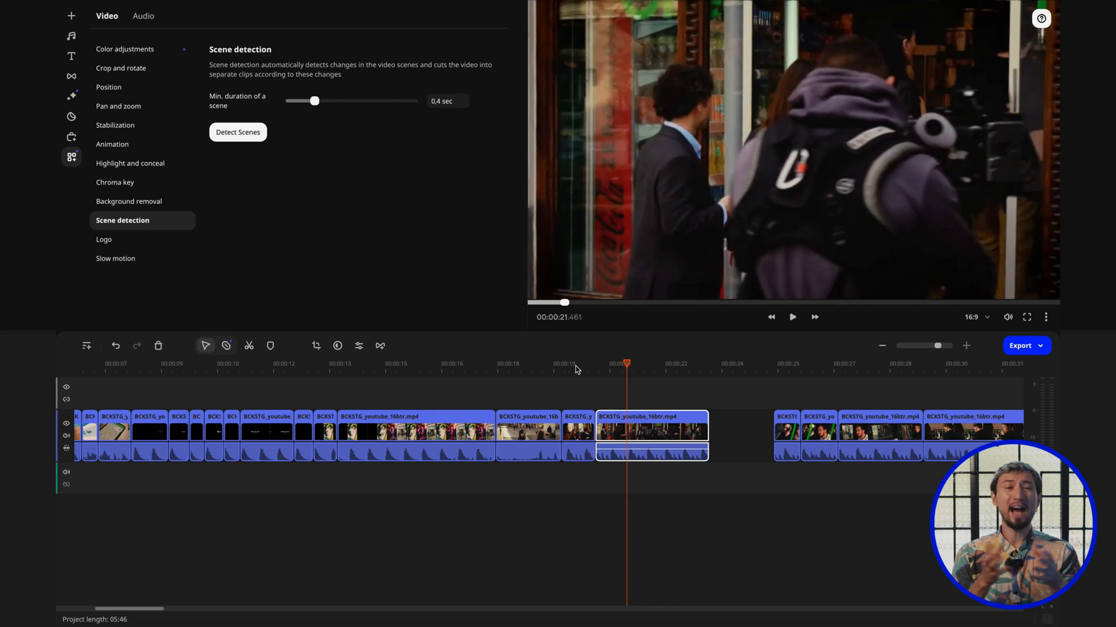
key("space")
key("space")
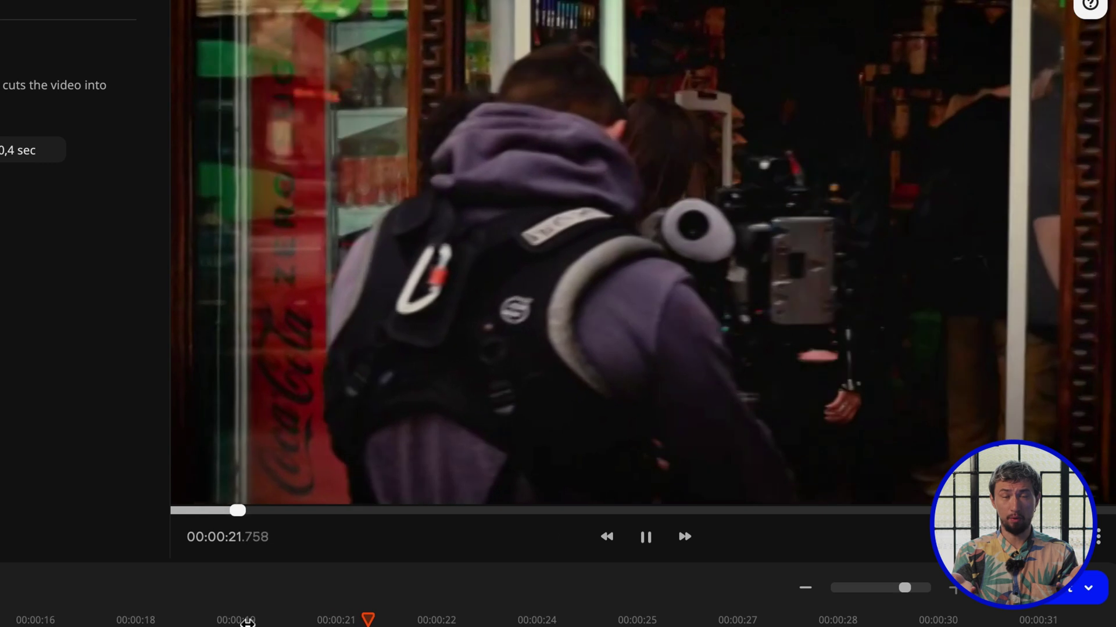
key("space")
left_click_drag(382, 619, 288, 620)
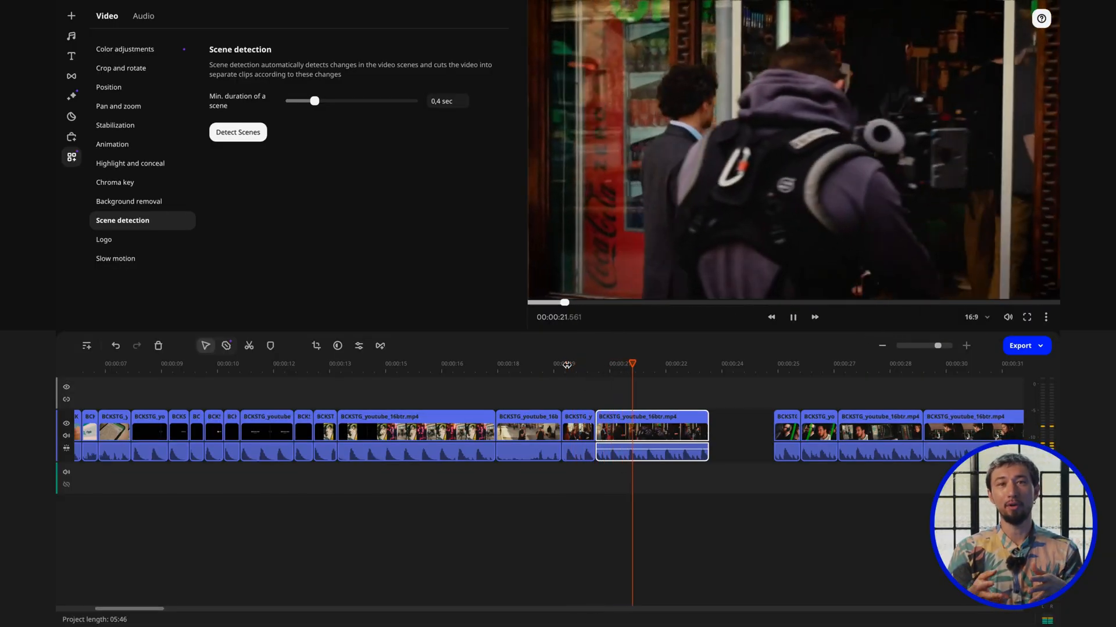
key("space")
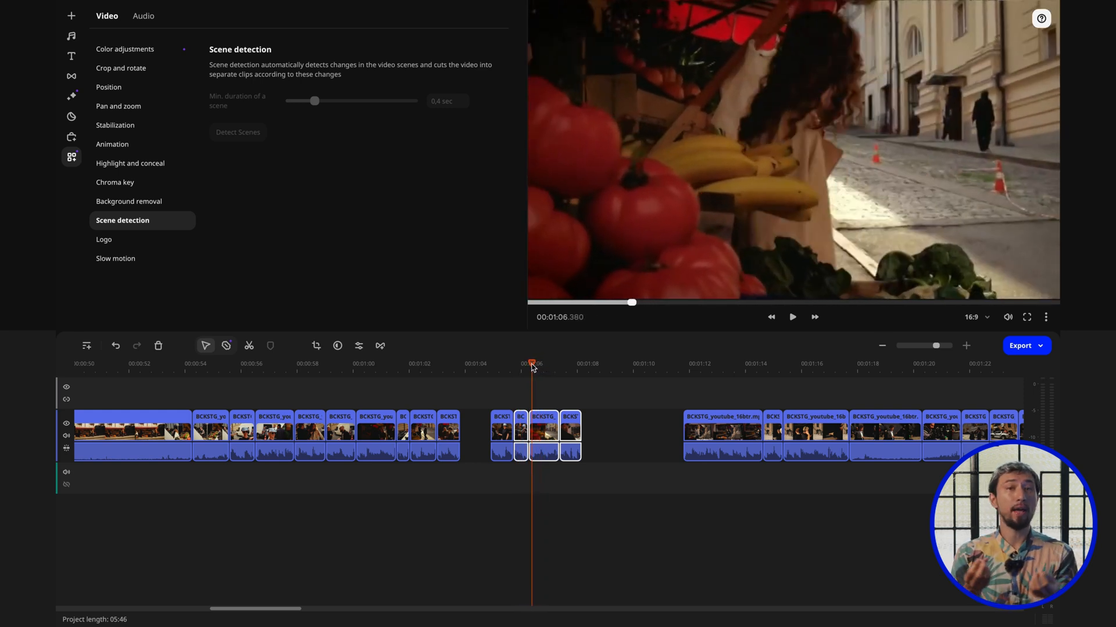
left_click_drag(534, 367, 567, 365)
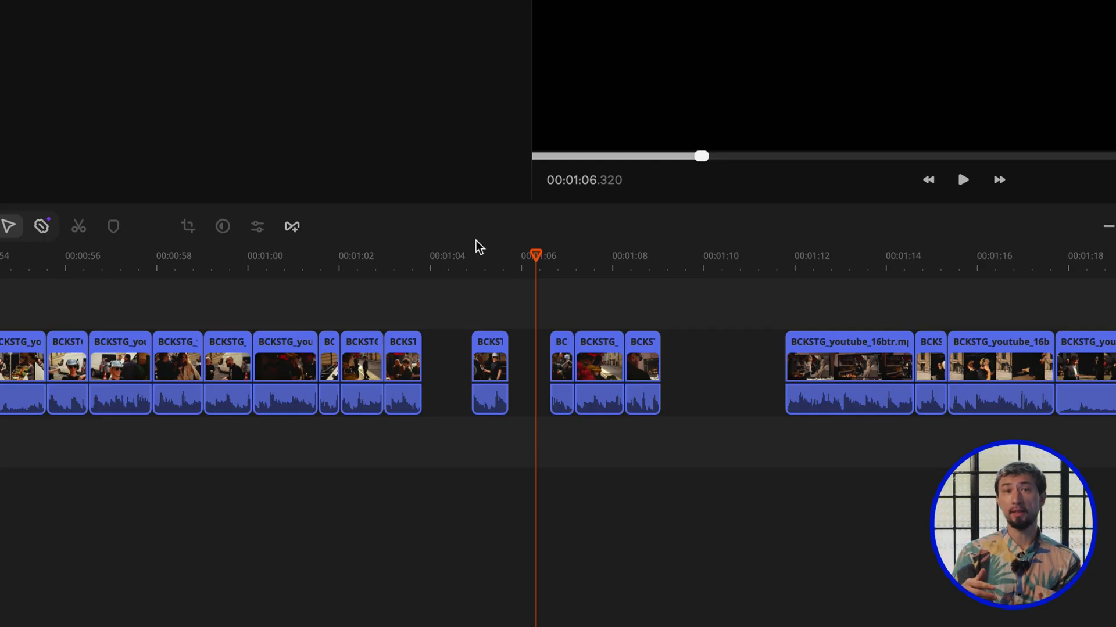
left_click(500, 261)
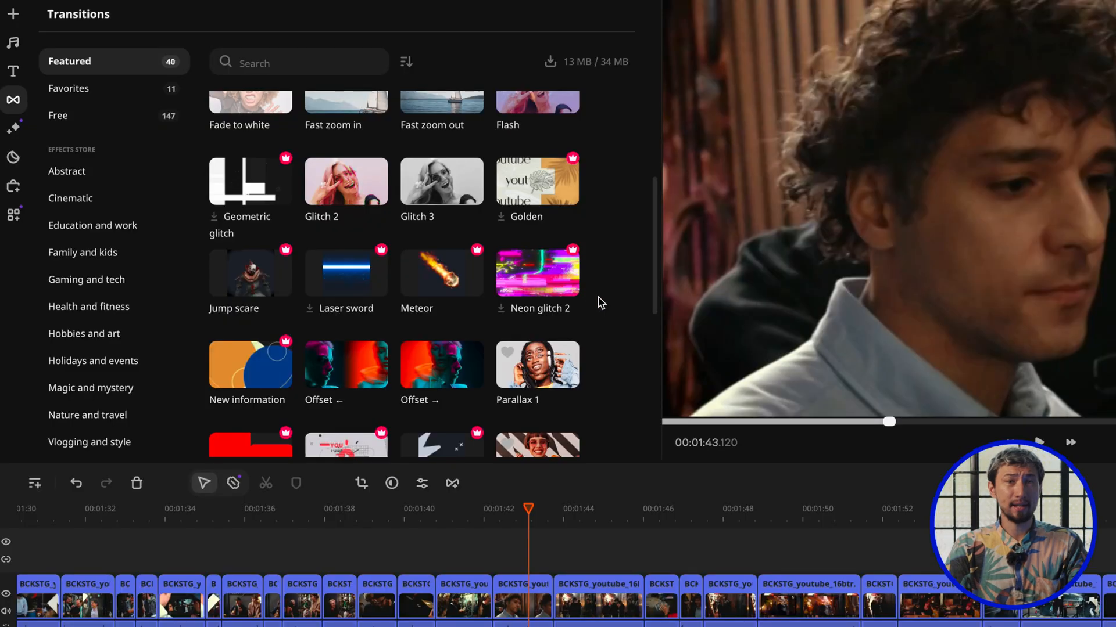
scroll(599, 302, "down", 2)
scroll(599, 302, "down", 1)
scroll(598, 303, "down", 2)
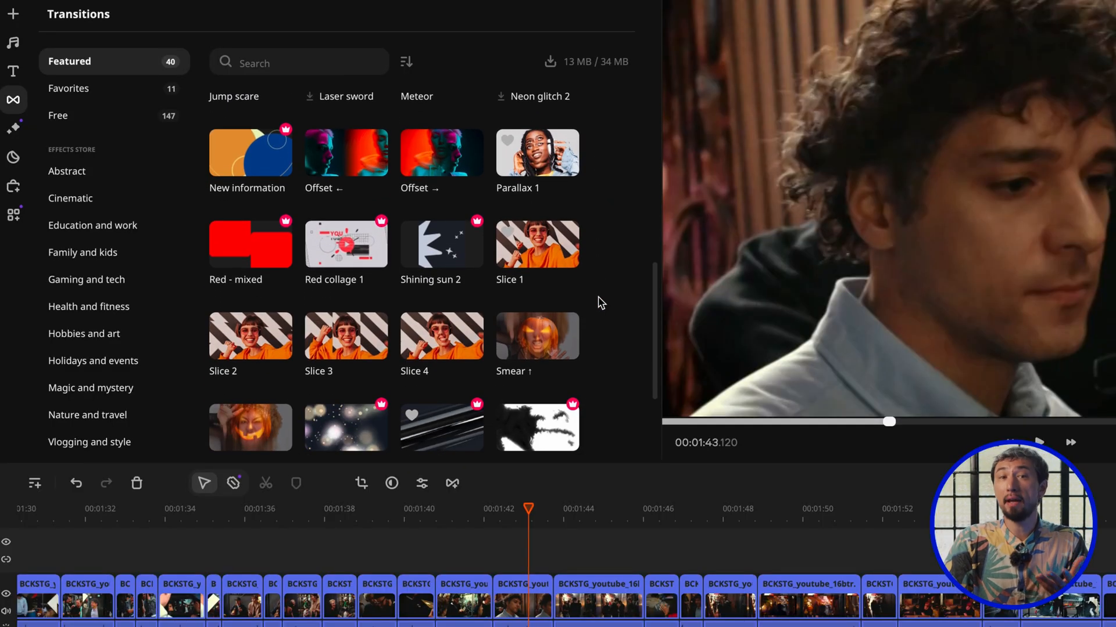
scroll(599, 302, "down", 1)
scroll(599, 302, "down", 1)
scroll(599, 303, "down", 1)
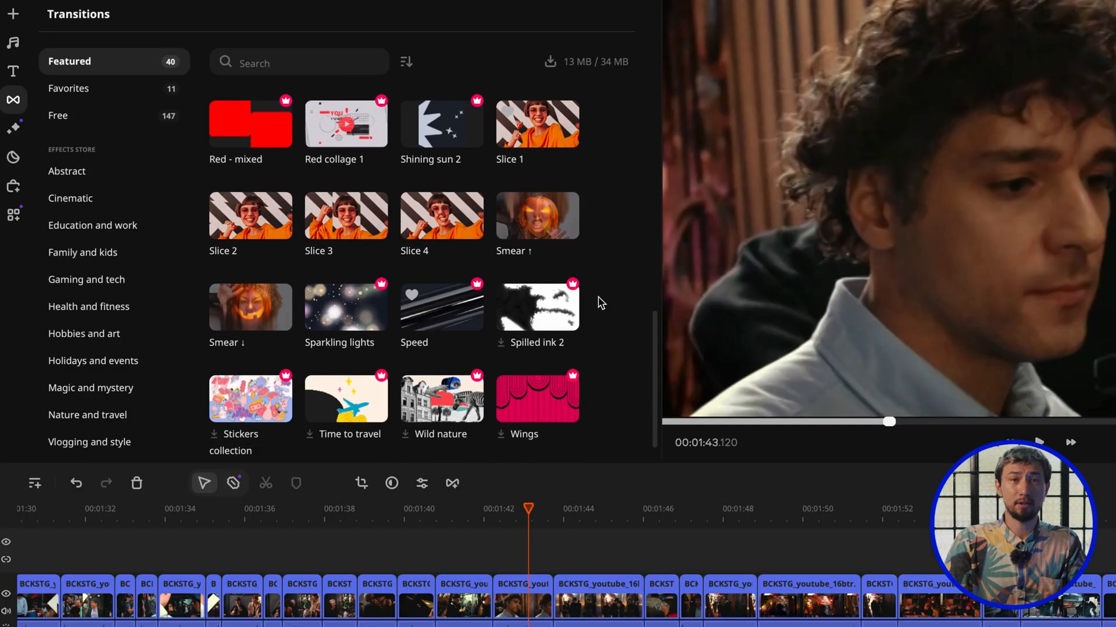
scroll(599, 302, "up", 3)
scroll(599, 303, "up", 1)
scroll(599, 302, "up", 1)
scroll(598, 302, "up", 2)
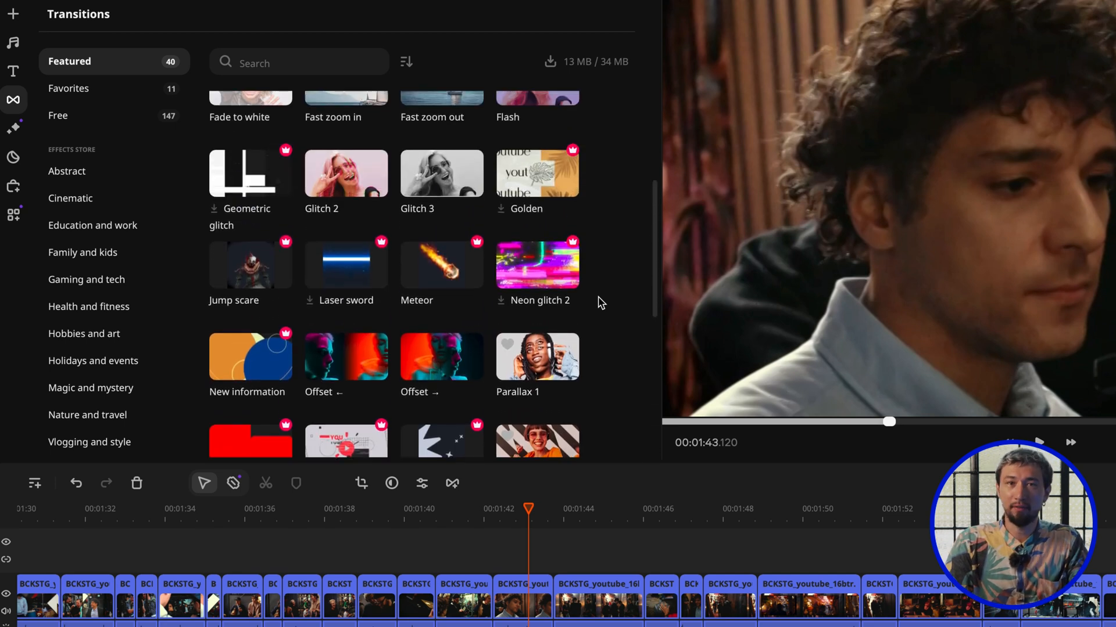
scroll(599, 302, "up", 2)
scroll(599, 302, "up", 2)
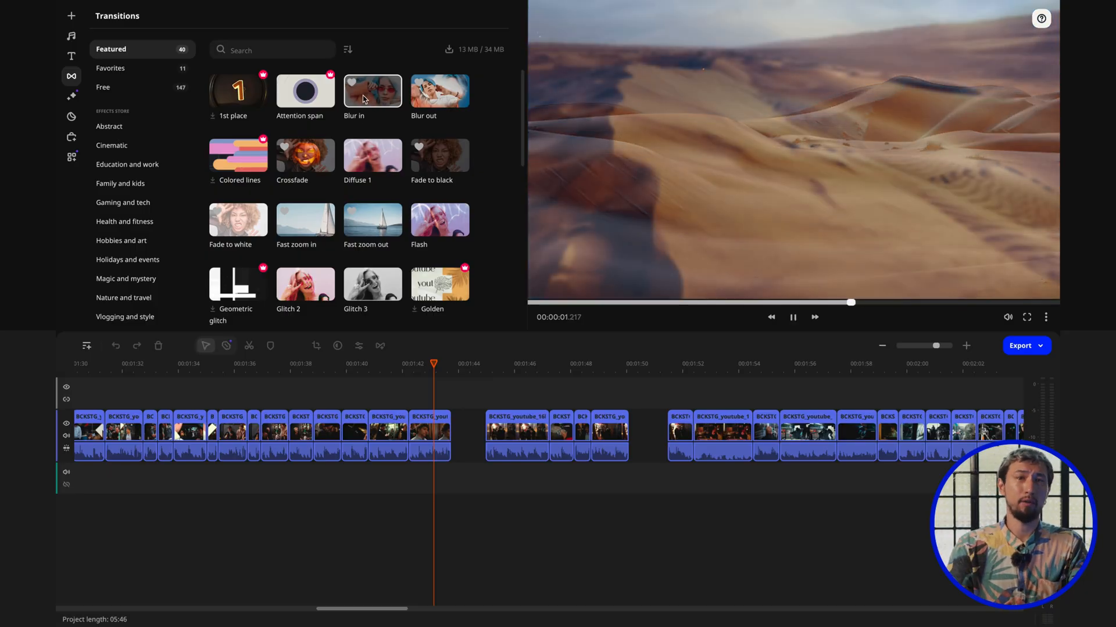
Apply the Blur in transition to the clip at 00:01:43 and play it back
left_click_drag(364, 100, 439, 432)
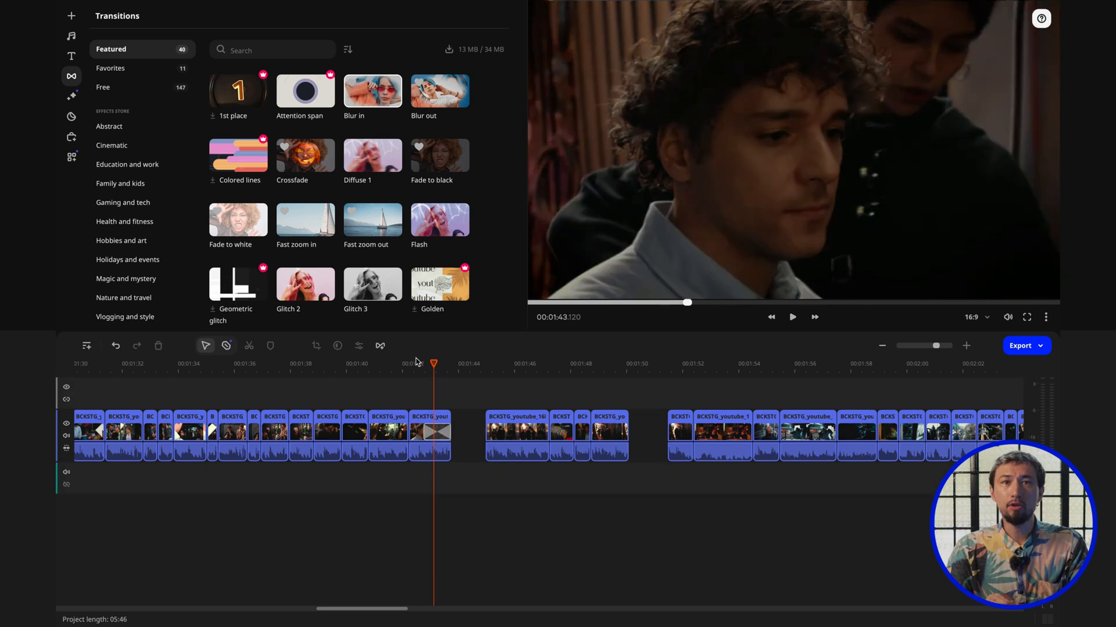
left_click(416, 364)
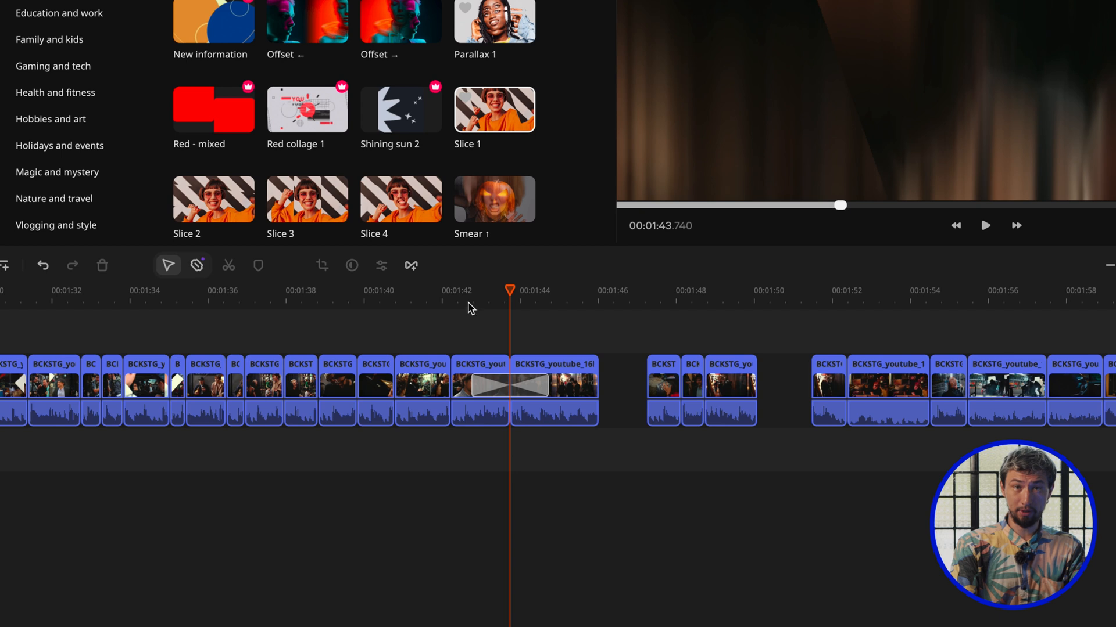
left_click(456, 289)
key("space")
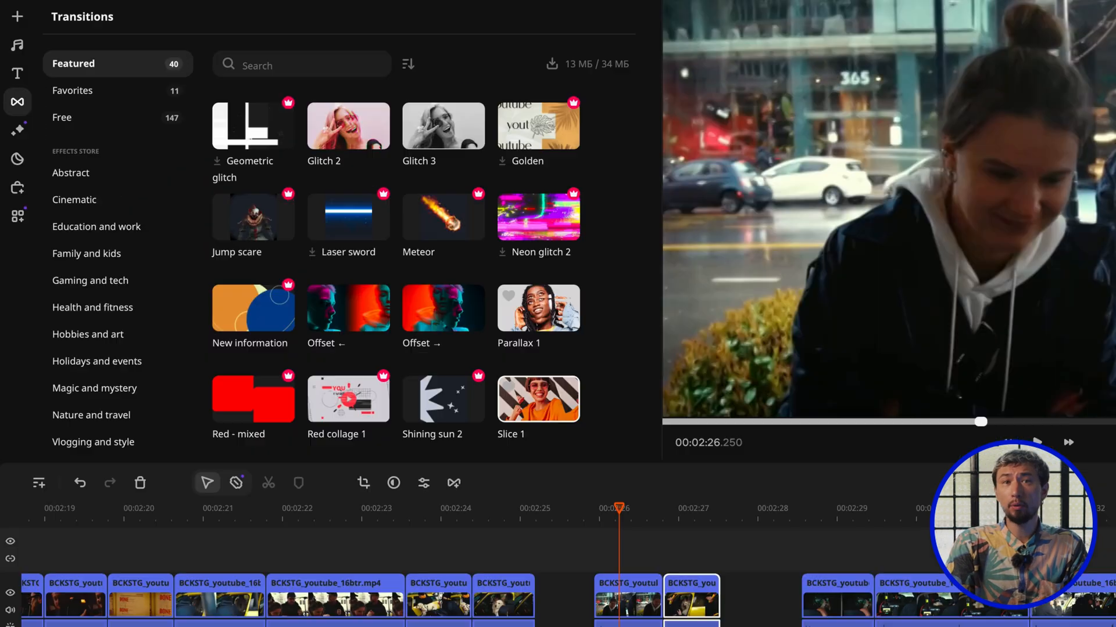
scroll(600, 337, "down", 2)
scroll(599, 336, "down", 3)
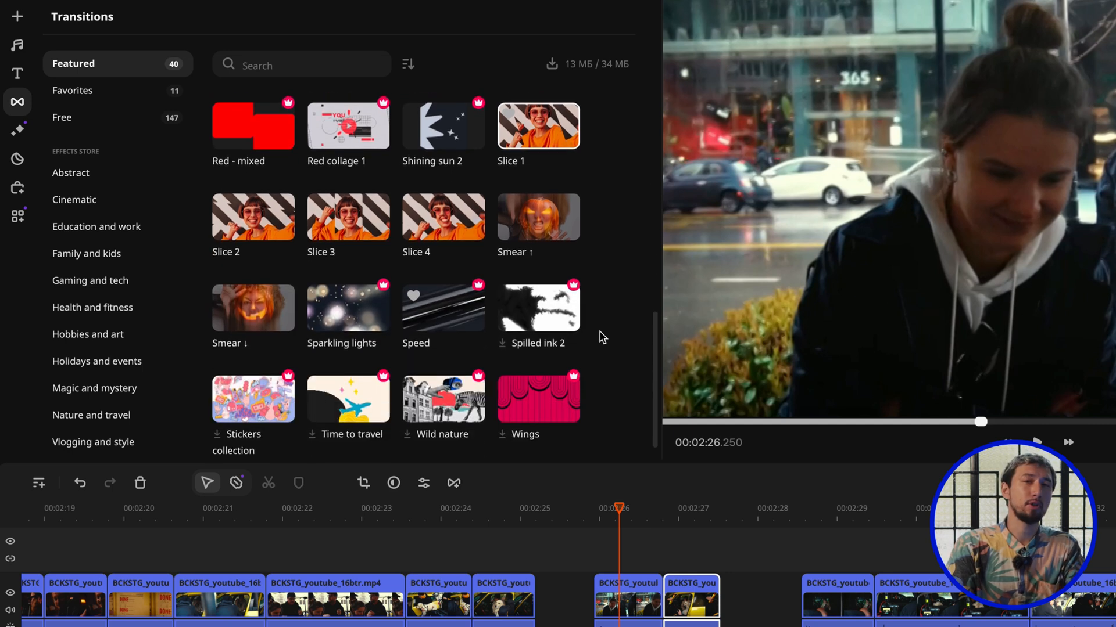
scroll(599, 338, "up", 3)
scroll(600, 338, "up", 2)
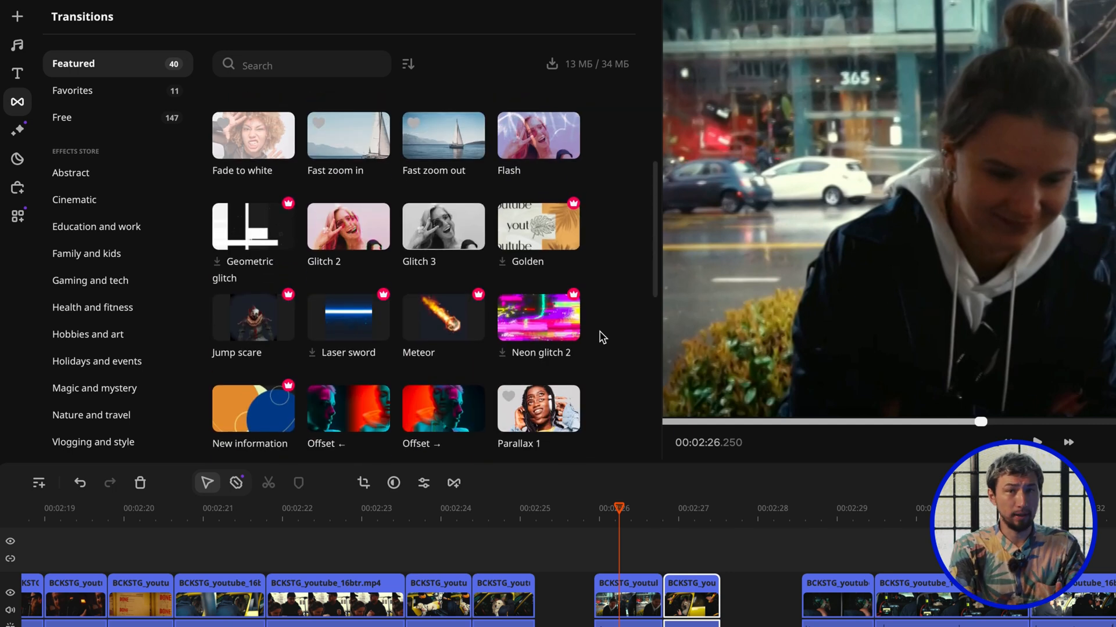
scroll(601, 338, "down", 1)
scroll(599, 338, "up", 2)
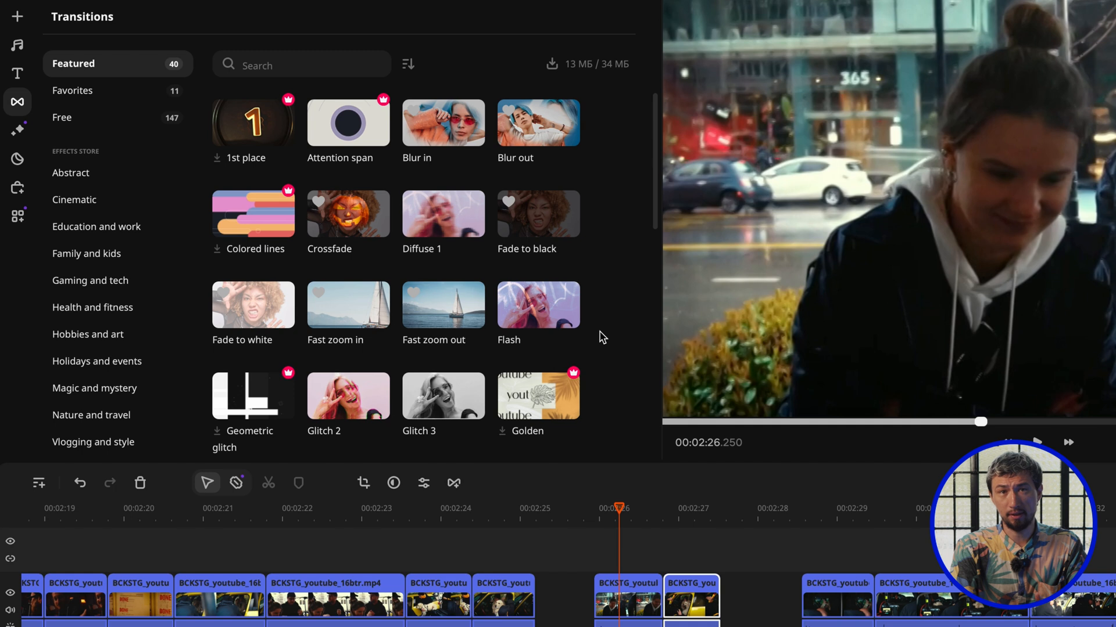
scroll(600, 338, "down", 1)
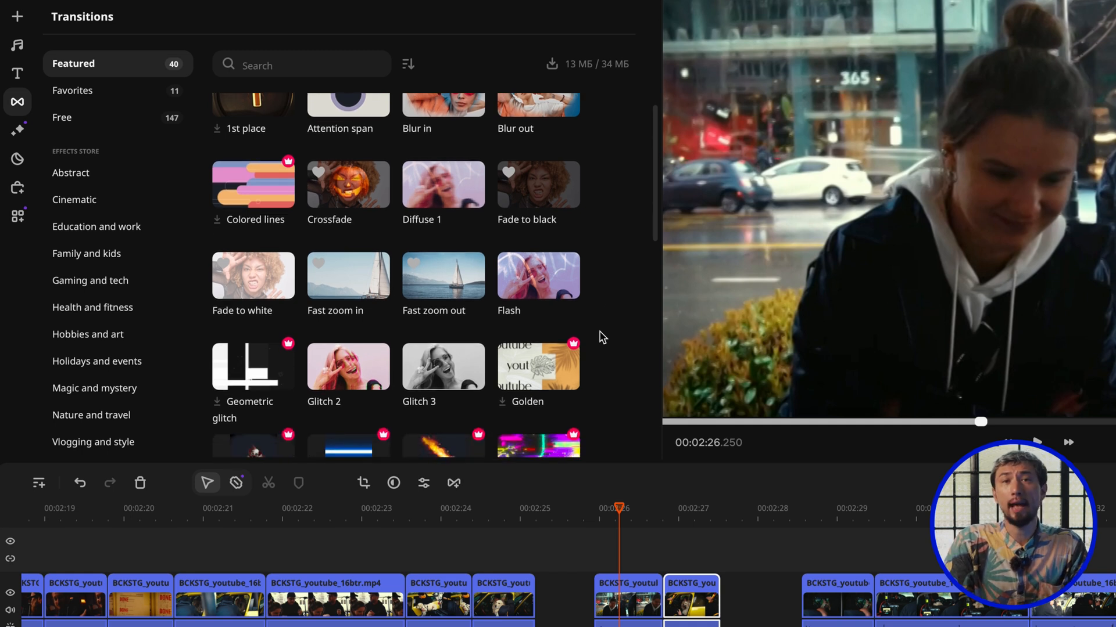
scroll(600, 338, "down", 3)
Replay the transition repeatedly from just before it to check the timing
key("space")
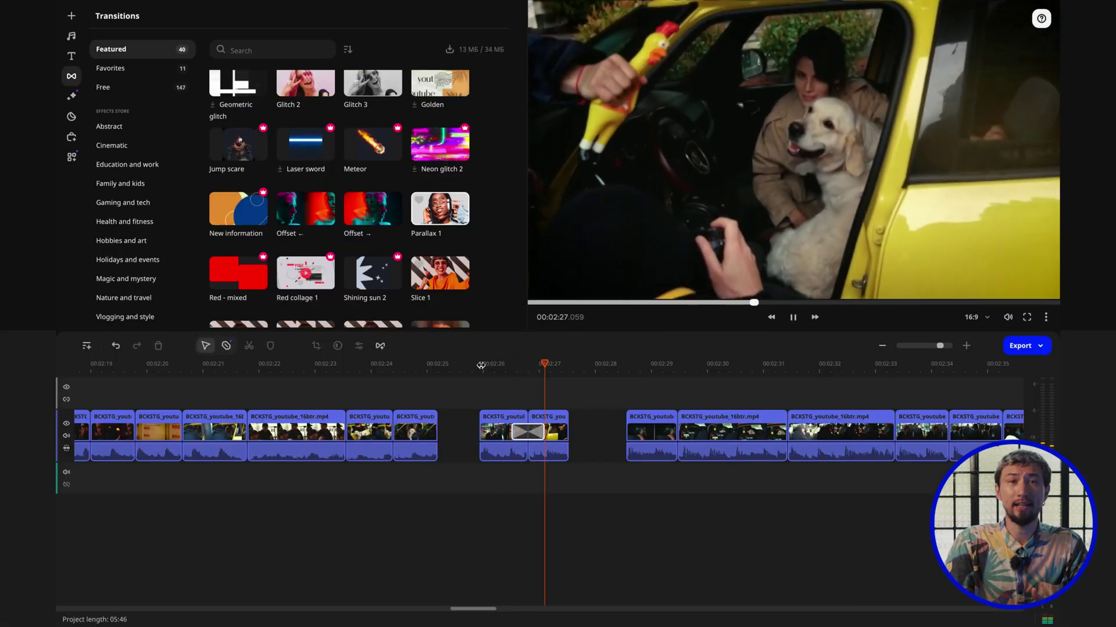
key("space")
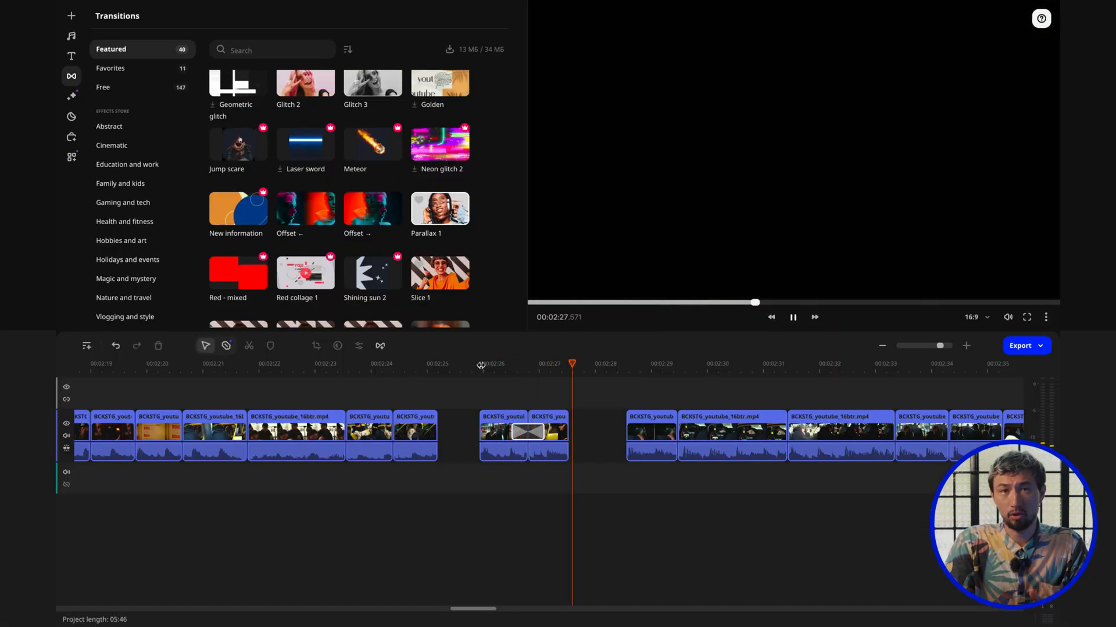
left_click(563, 367)
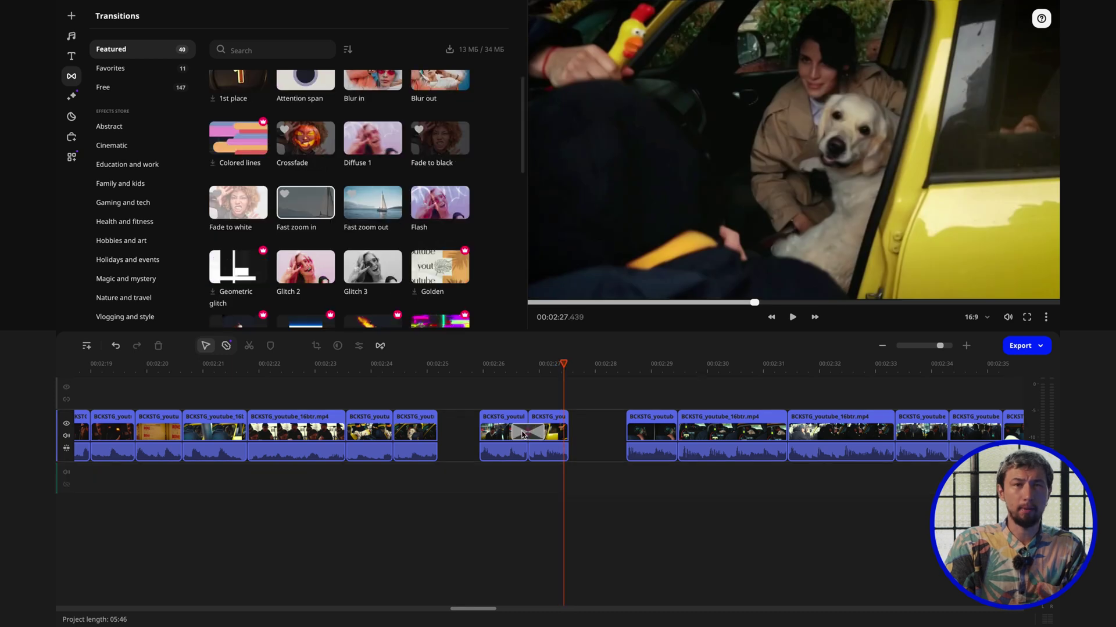
left_click(489, 366)
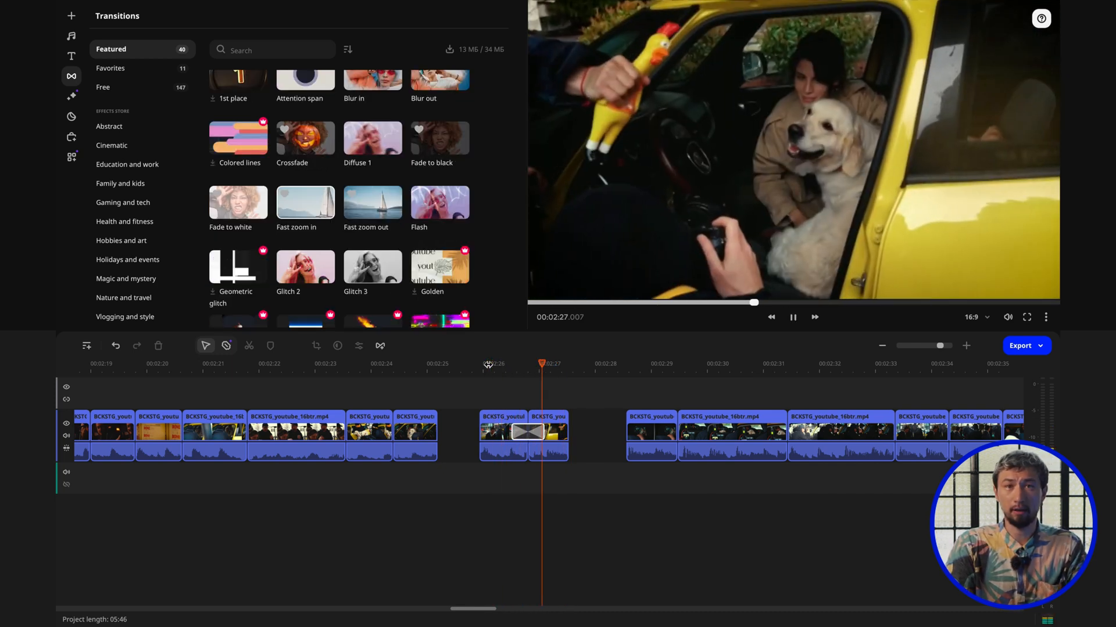
left_click(490, 366)
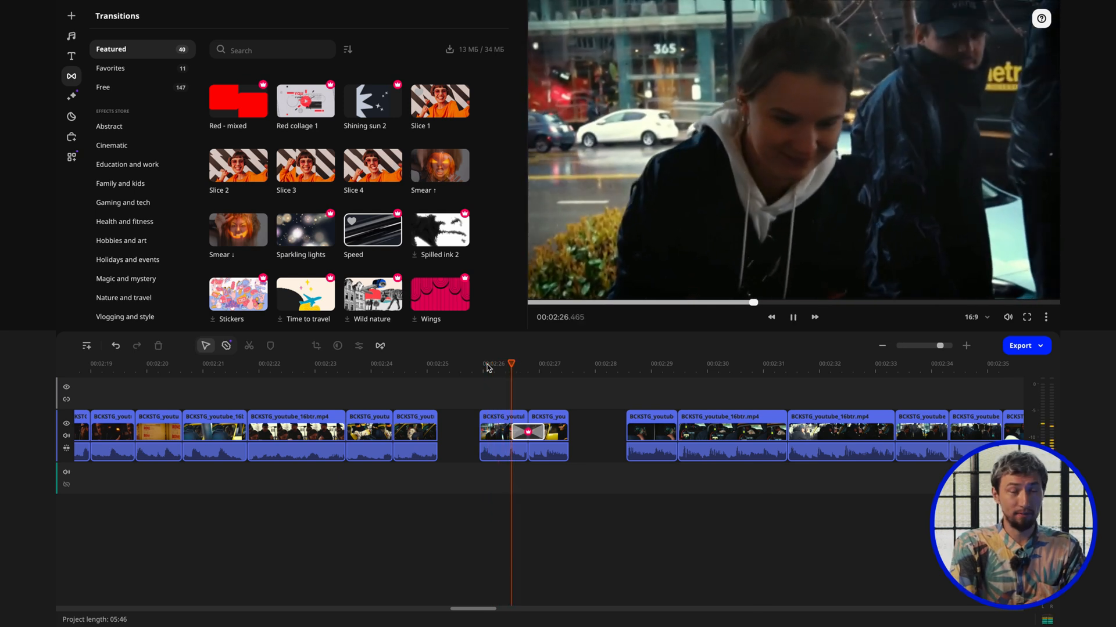
left_click(511, 365)
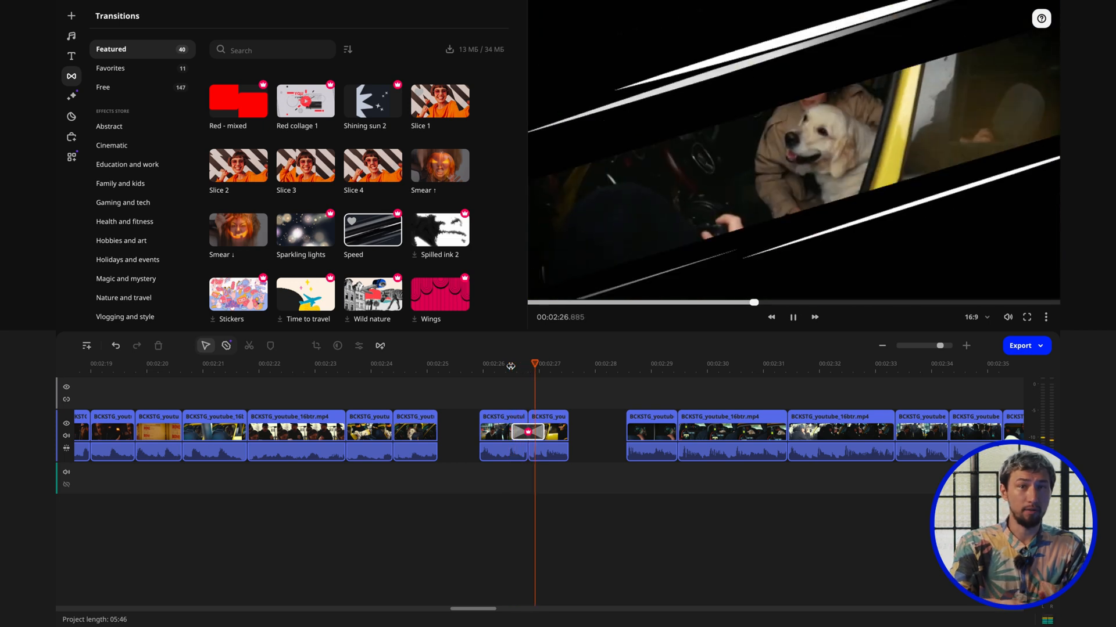
key("space")
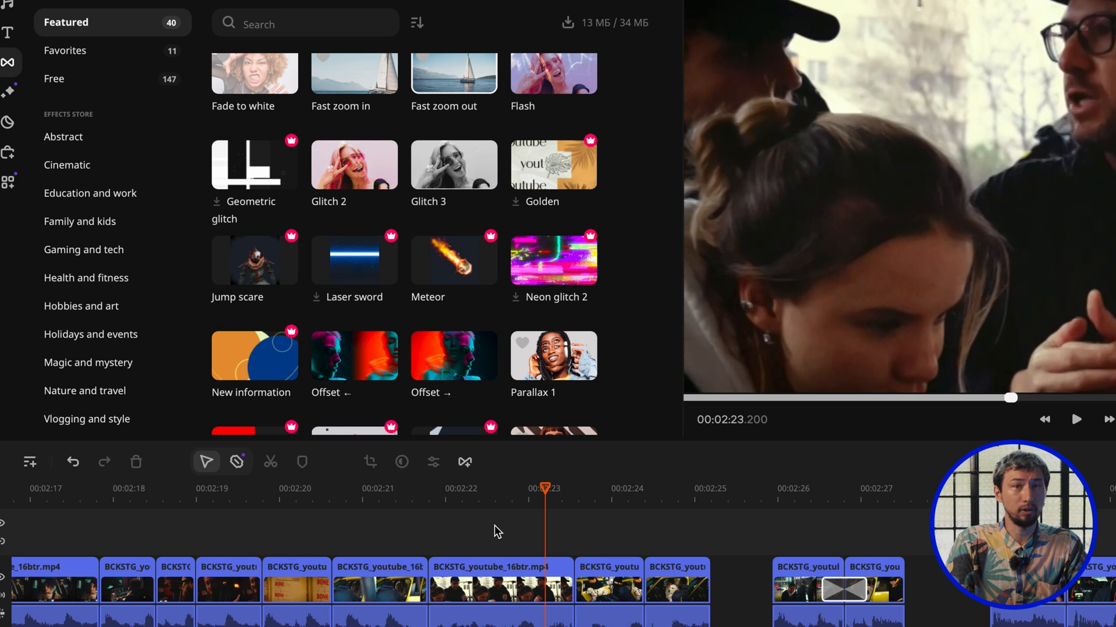
Place the Glitch 3 transition between the clips near 02:23 and play through it
left_click_drag(453, 165, 575, 580)
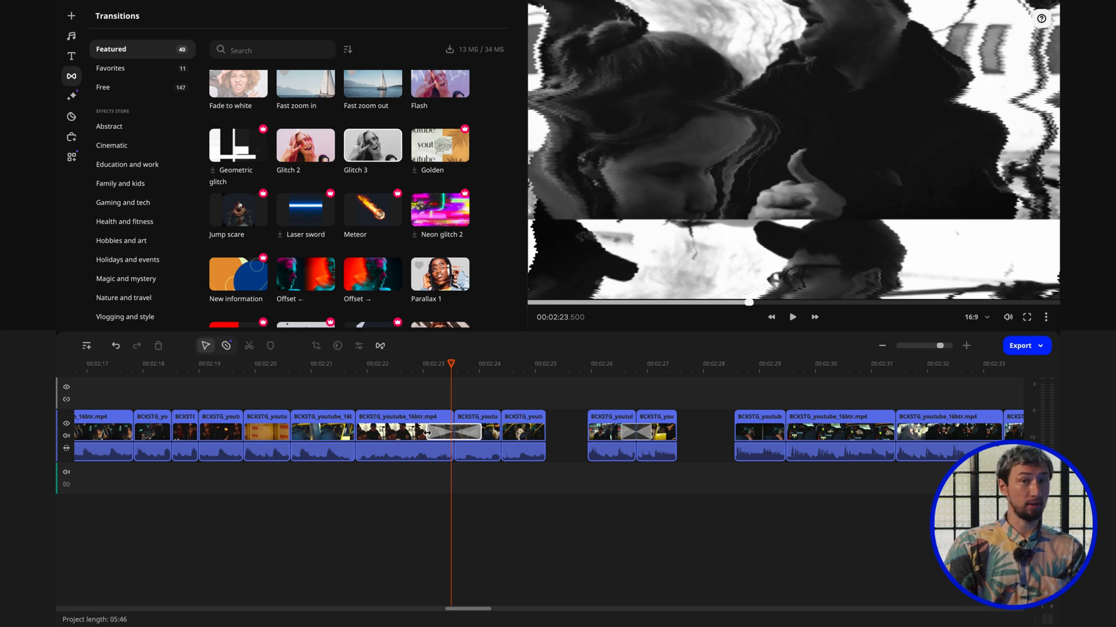
key("Left")
key("Left")
key("Left")
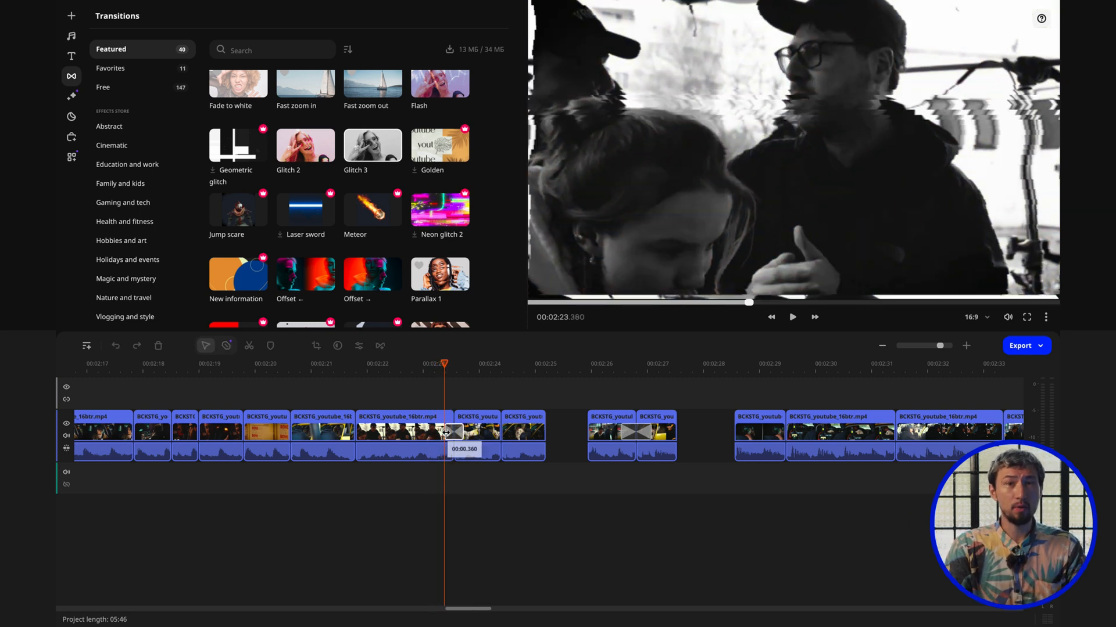
left_click(395, 362)
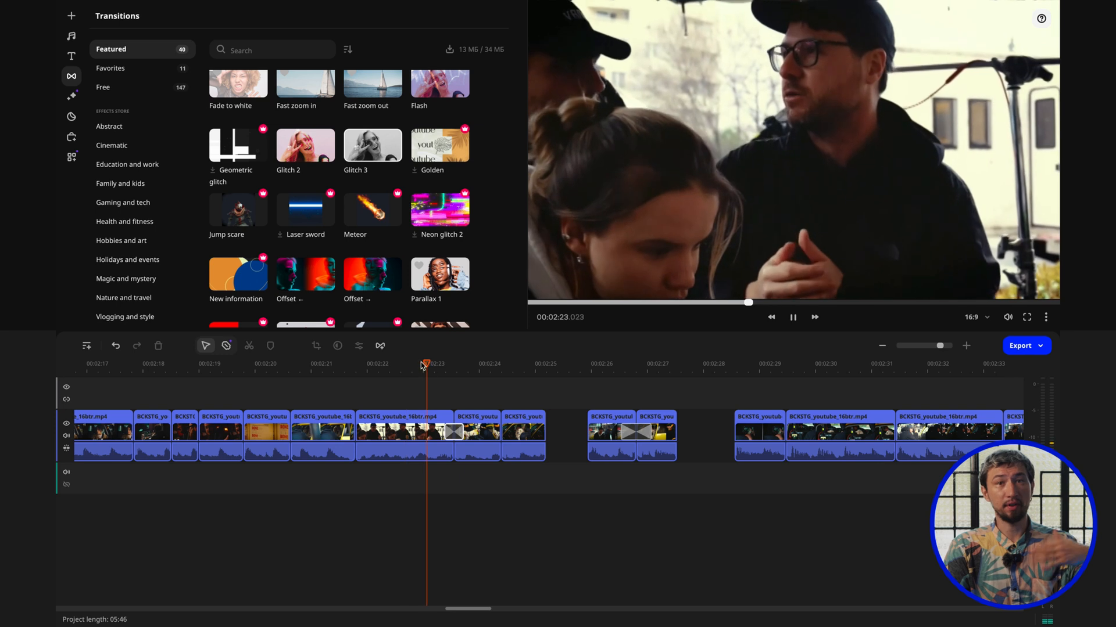
left_click(408, 363)
key("space")
key("space")
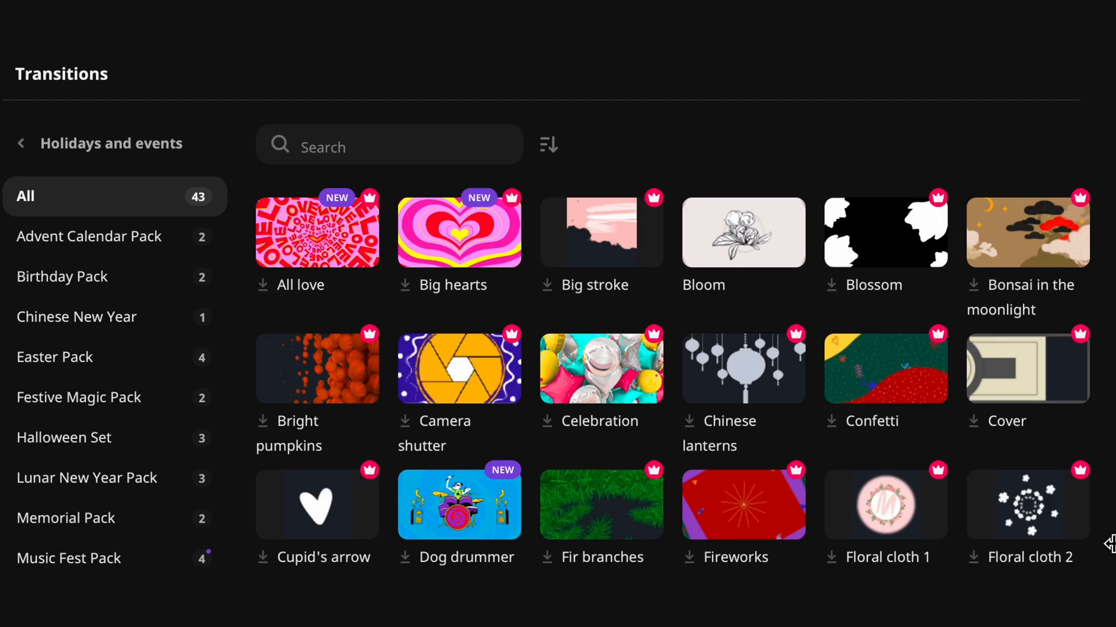
scroll(1106, 557, "down", 1)
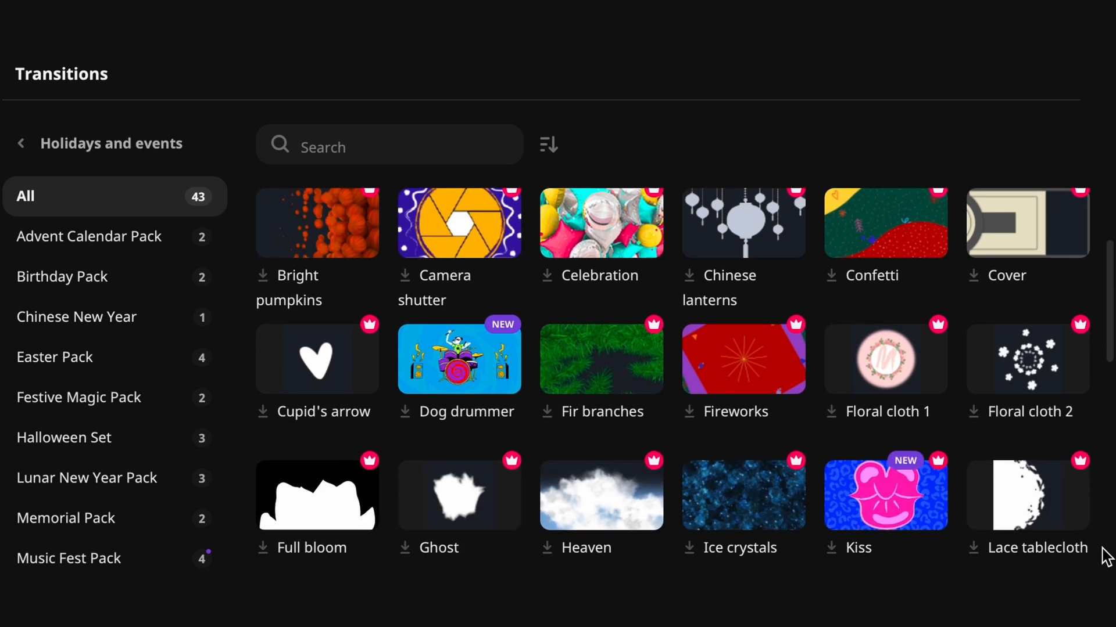
scroll(1106, 556, "down", 1)
scroll(1105, 556, "down", 2)
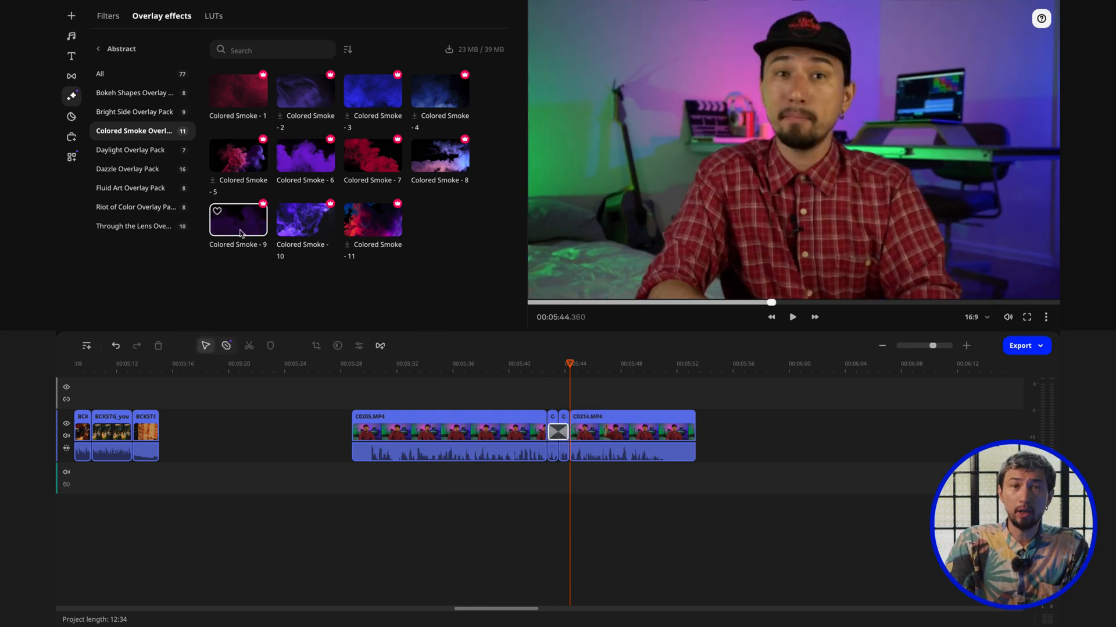
Add the Colored Smoke - 9 overlay over the cut and set the playhead before it
mouse_move(243, 231)
left_mouse_down()
mouse_move(557, 450)
mouse_move(554, 418)
left_mouse_up()
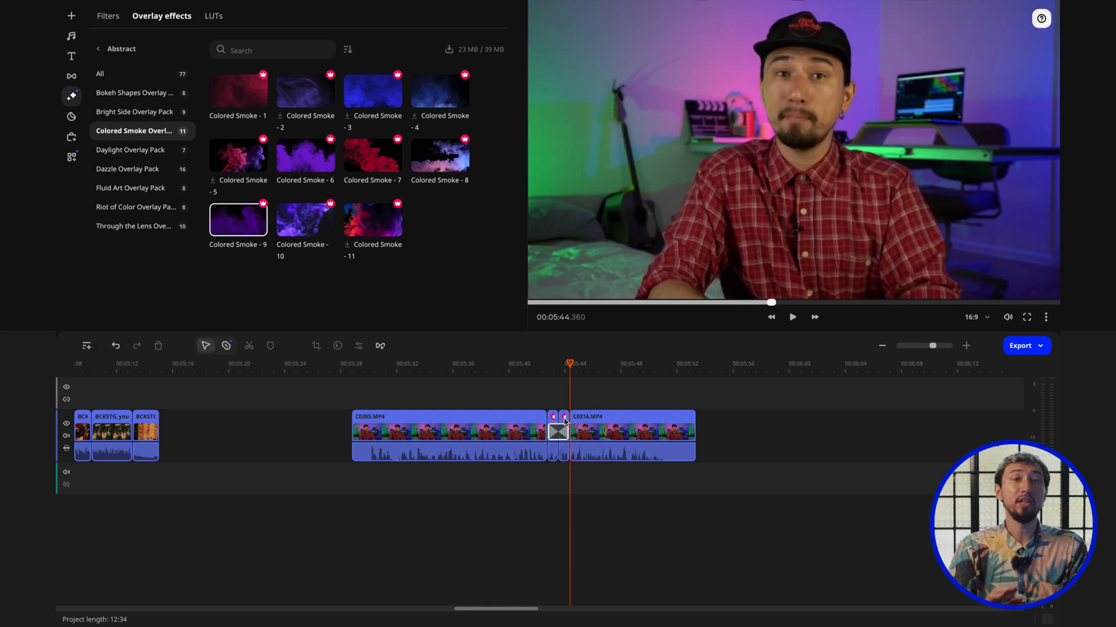
left_click(536, 361)
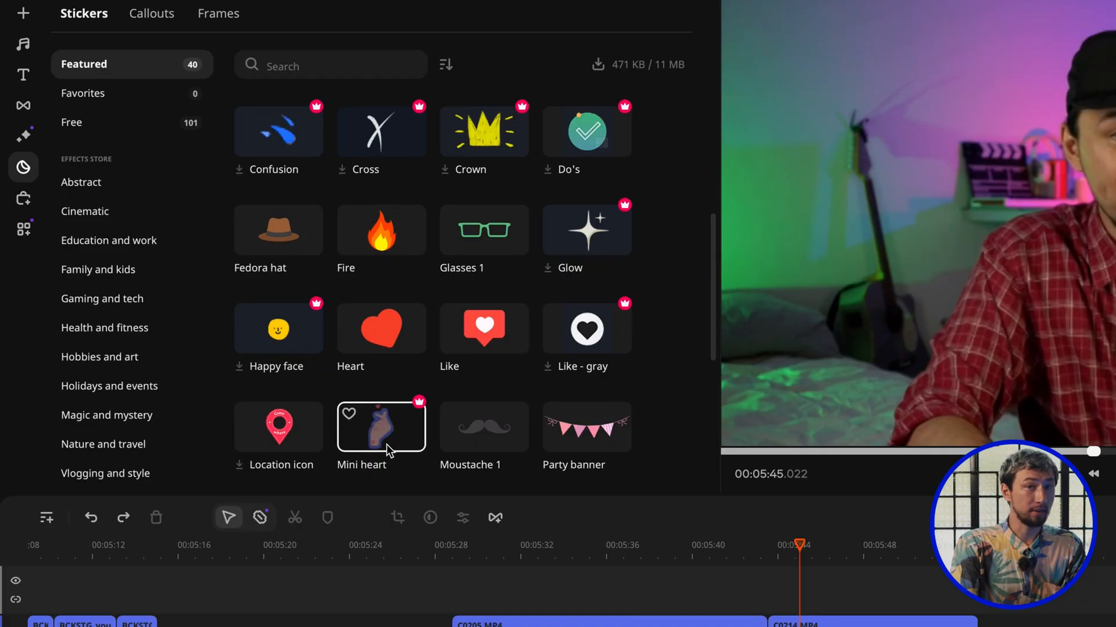
Add the Mini heart sticker on a track above the C0205 clip and play its animation
left_click(386, 445)
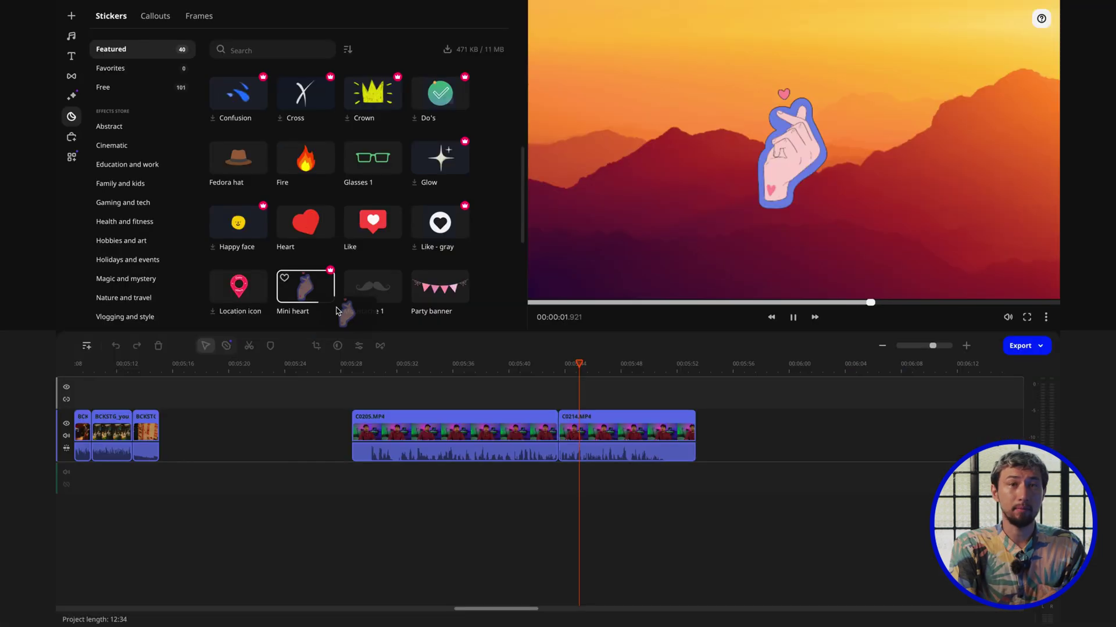
left_click_drag(381, 435, 421, 390)
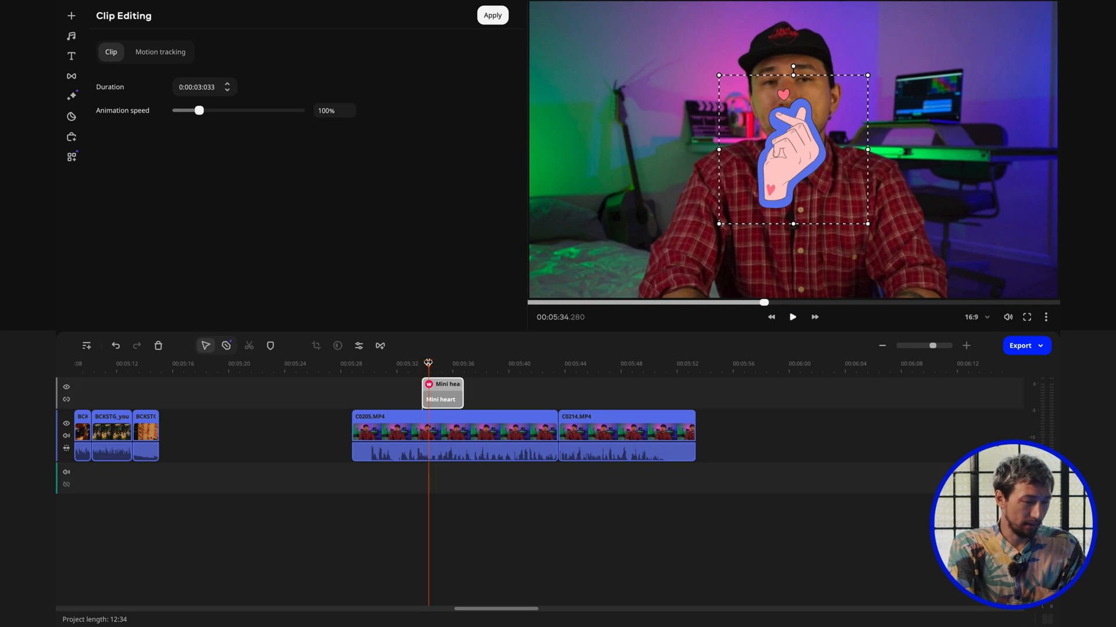
key("space")
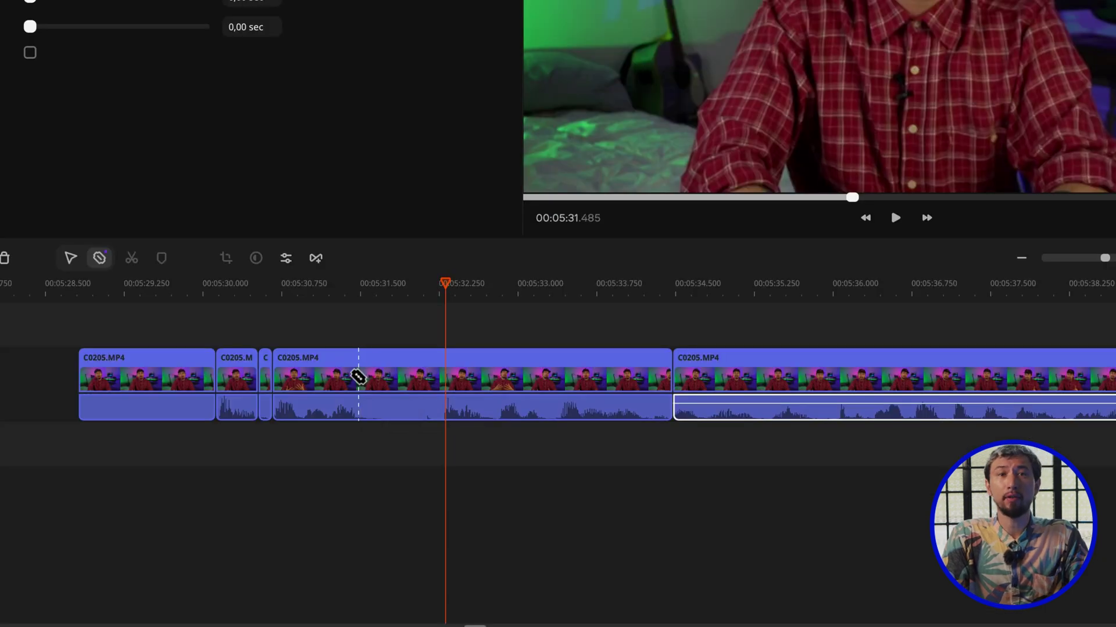
Blade-cut the C0205 clip into several short pieces from 05:31.4 onward, then return to Select
left_click(408, 431)
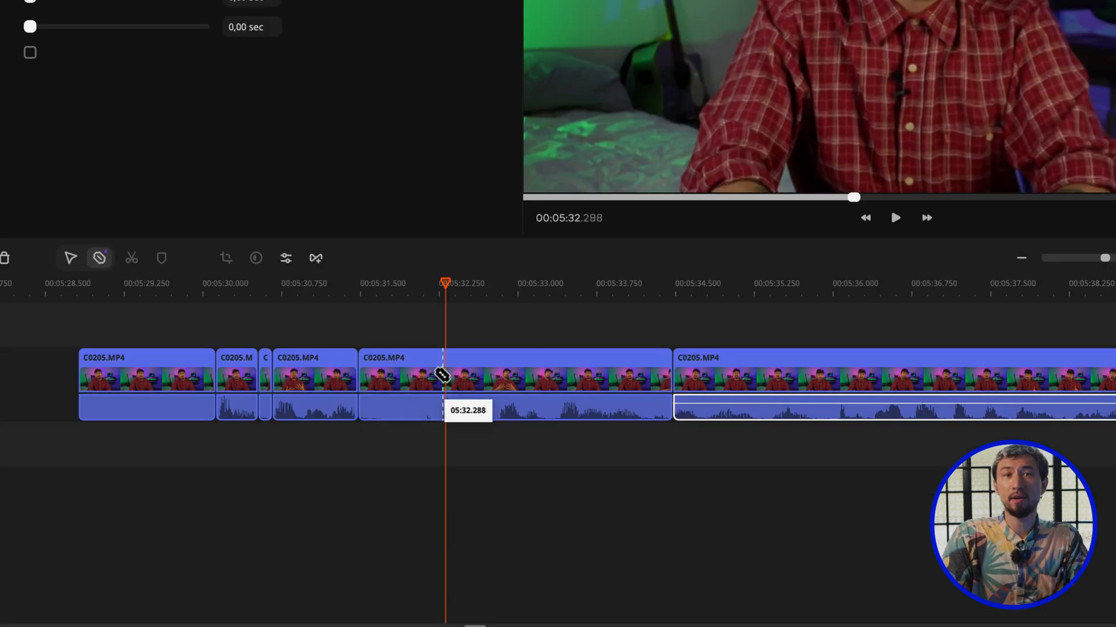
left_click(443, 375)
left_click(485, 374)
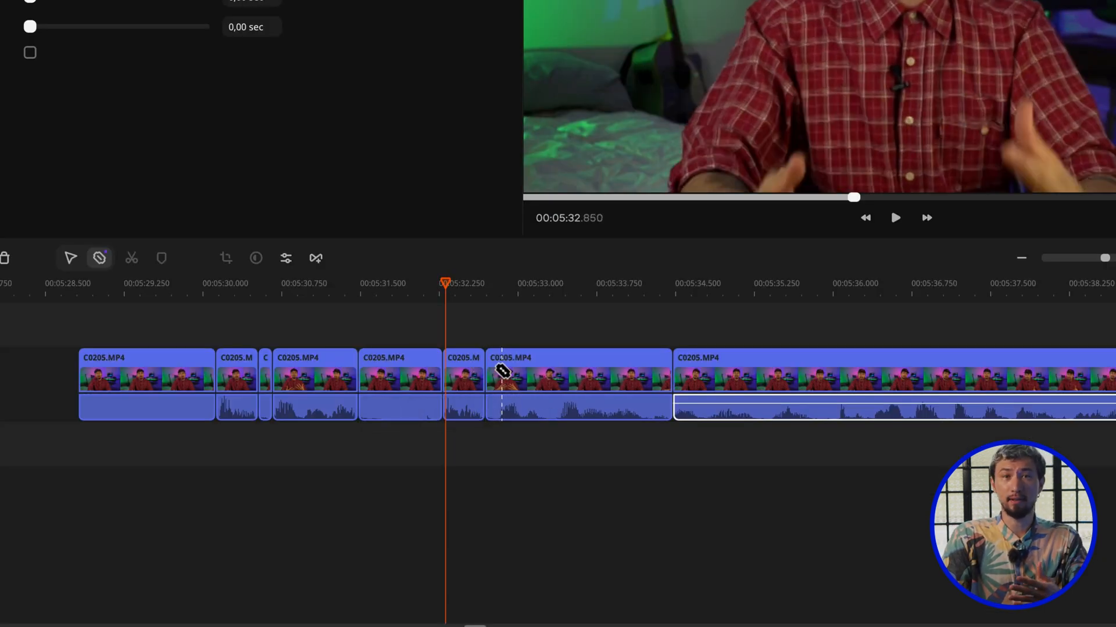
left_click(541, 368)
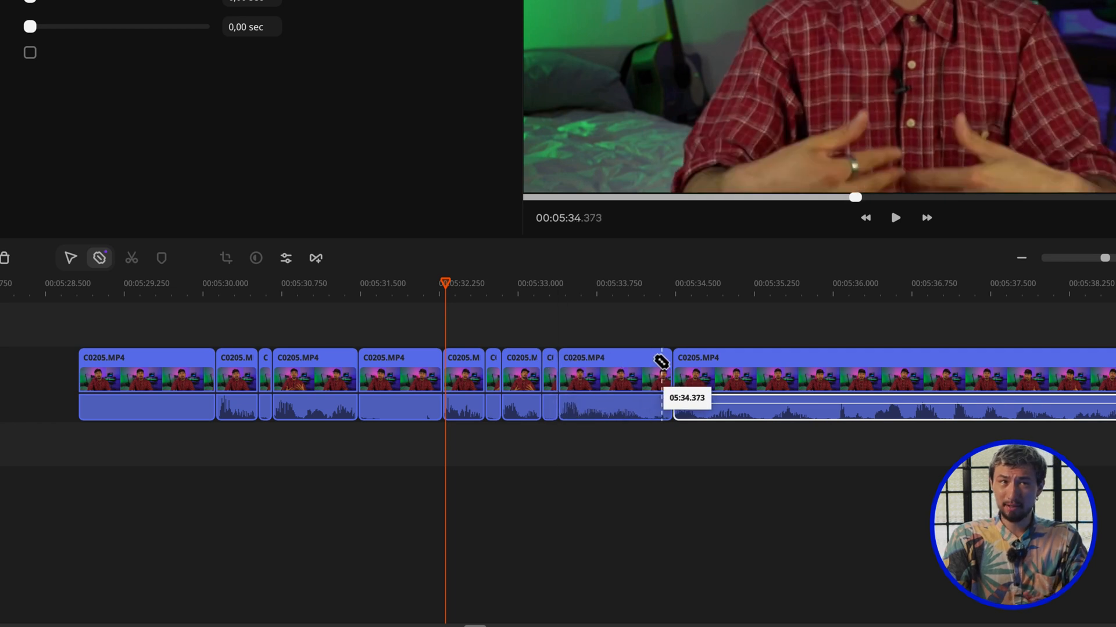
left_click(650, 371)
key("a")
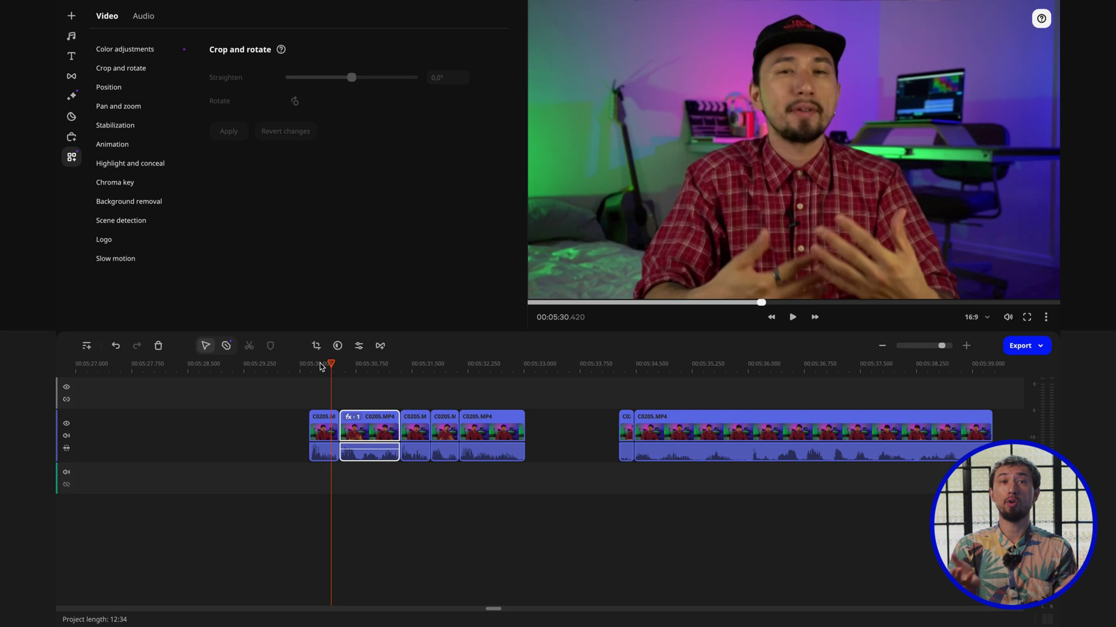
left_click(320, 364)
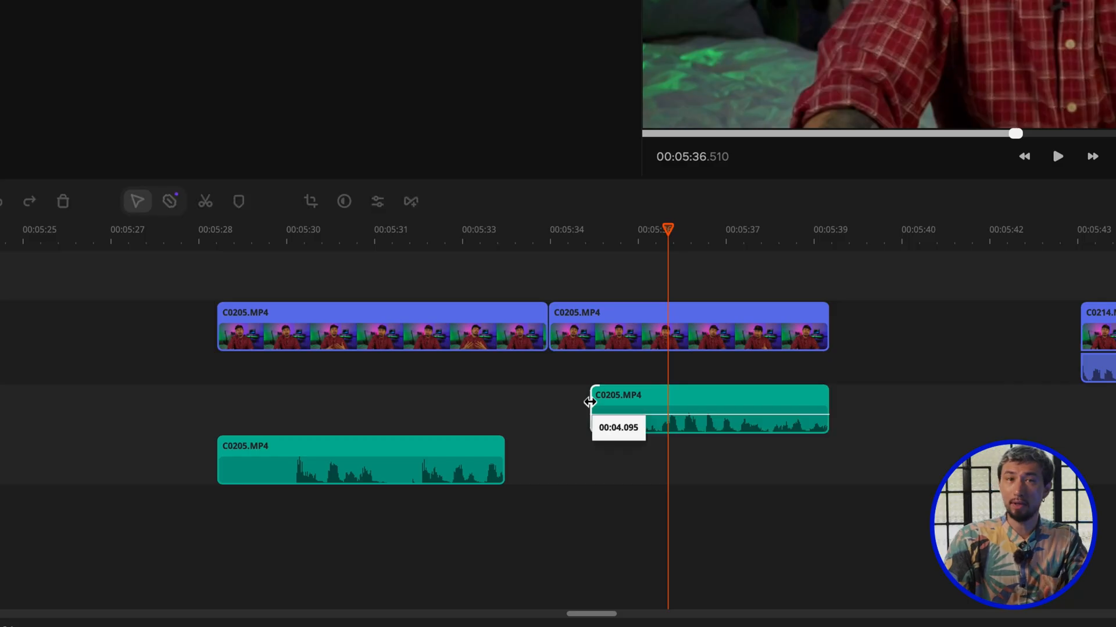
Make the second clip's detached audio start earlier and play back the cut
left_click_drag(584, 402, 509, 396)
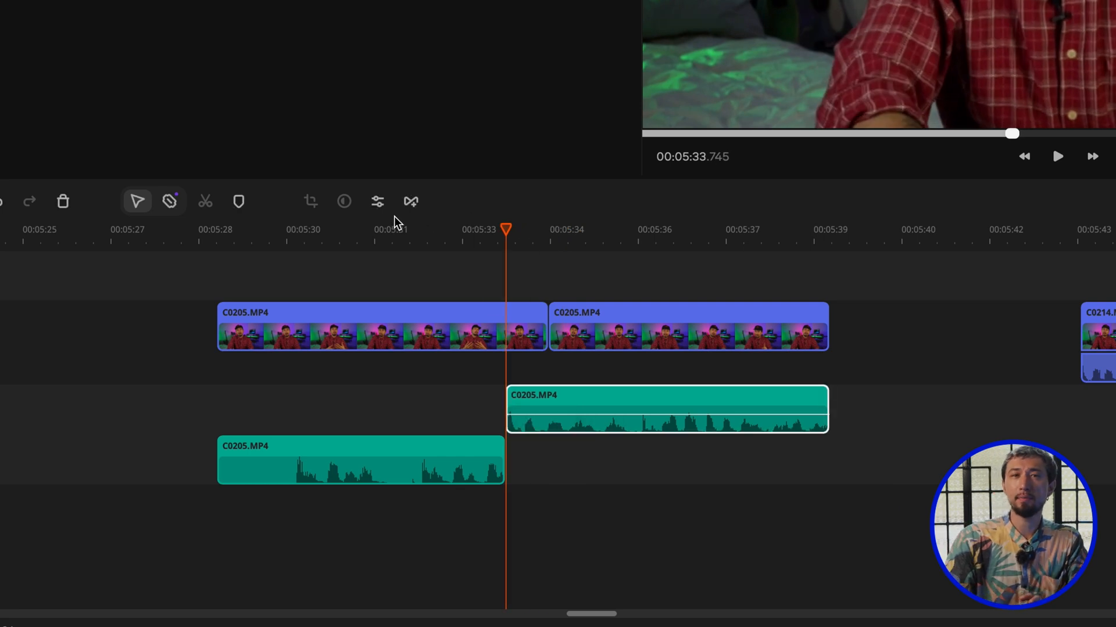
left_click(415, 229)
key("space")
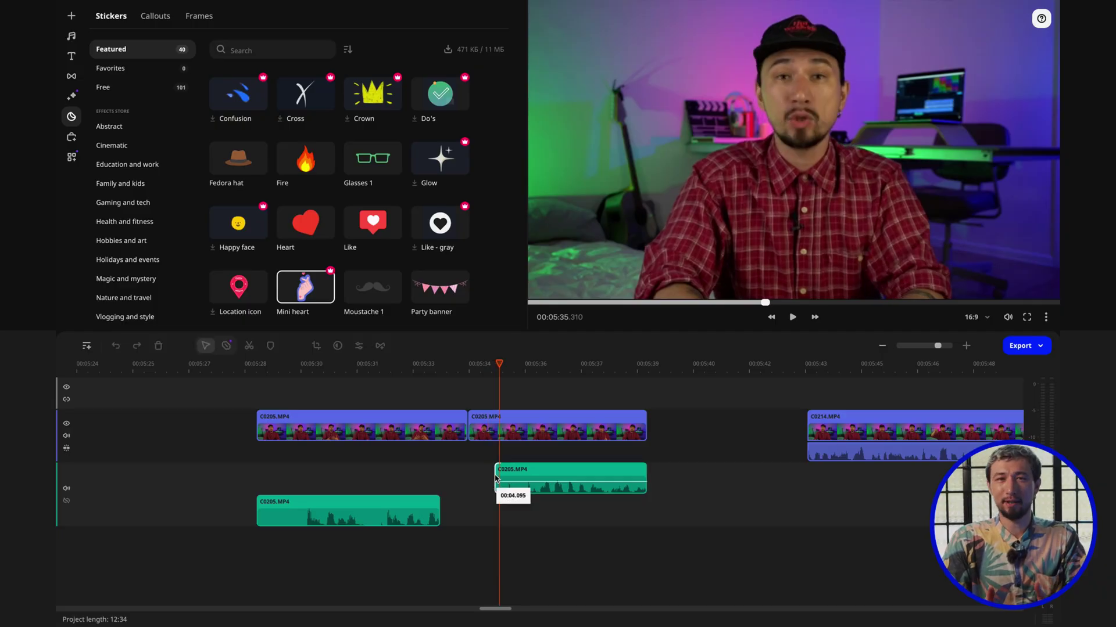
Extend the second clip's audio back to the end of the first audio and review the overlap
left_click_drag(495, 478, 489, 475)
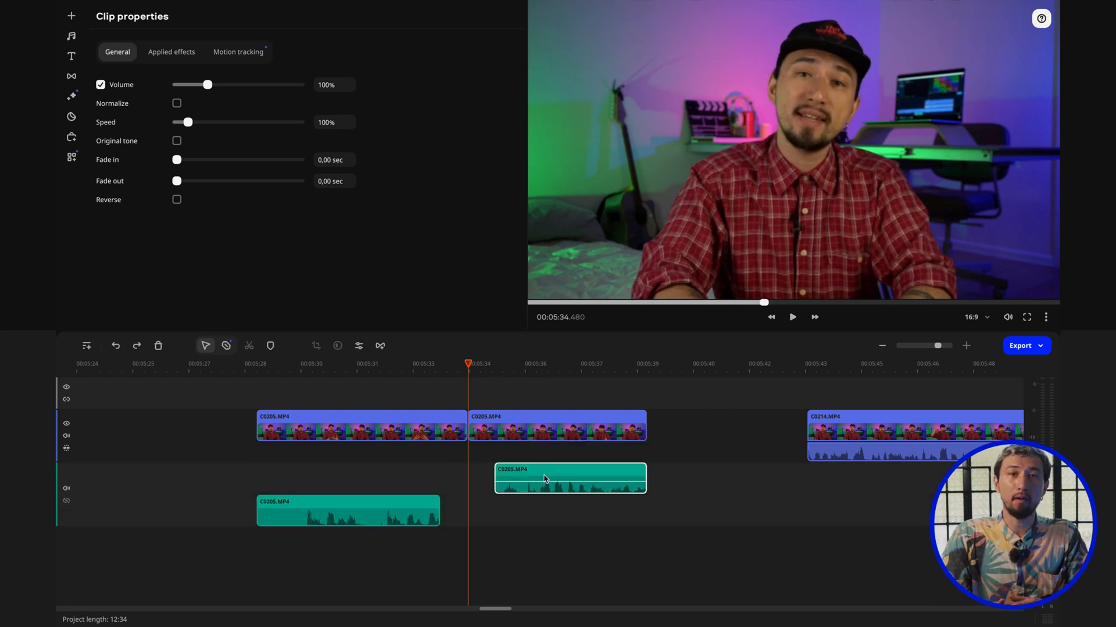
left_click(544, 478)
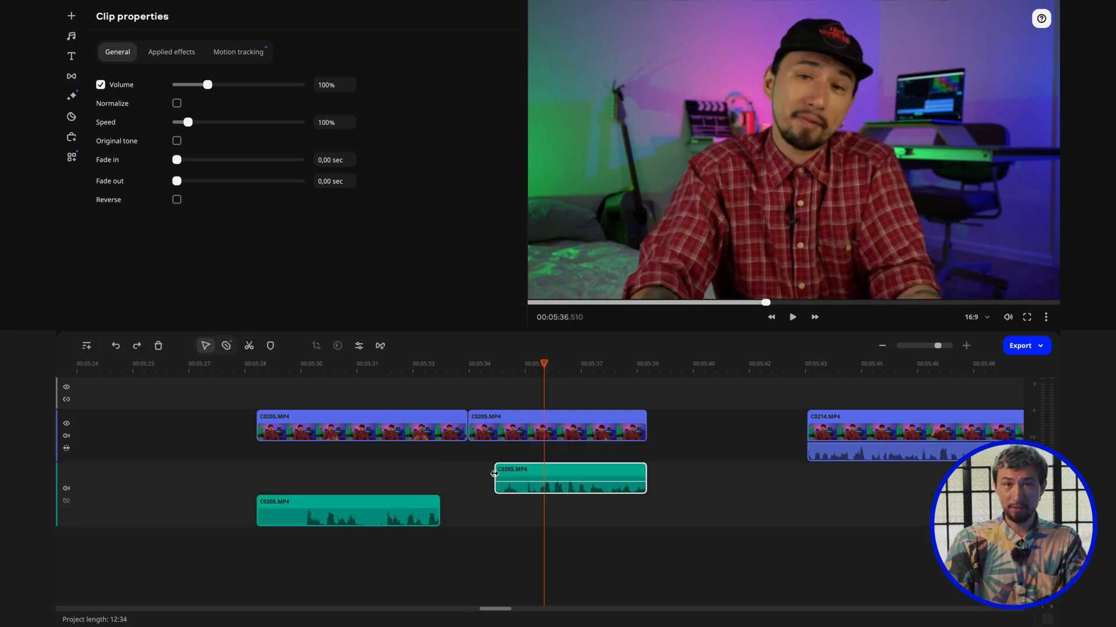
left_click_drag(494, 473, 442, 469)
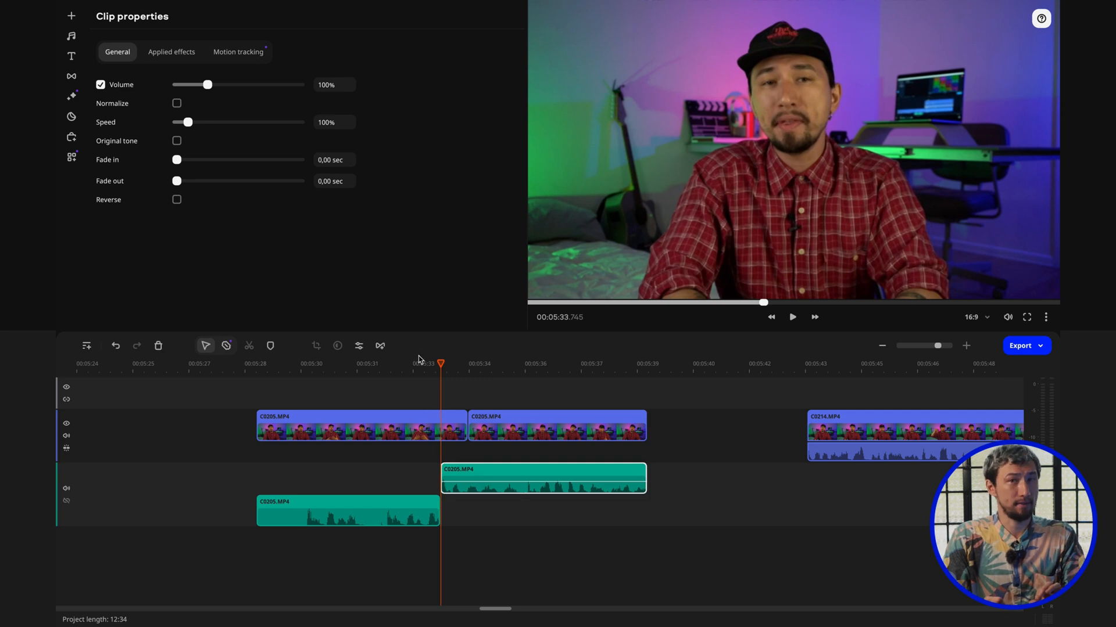
left_click(382, 363)
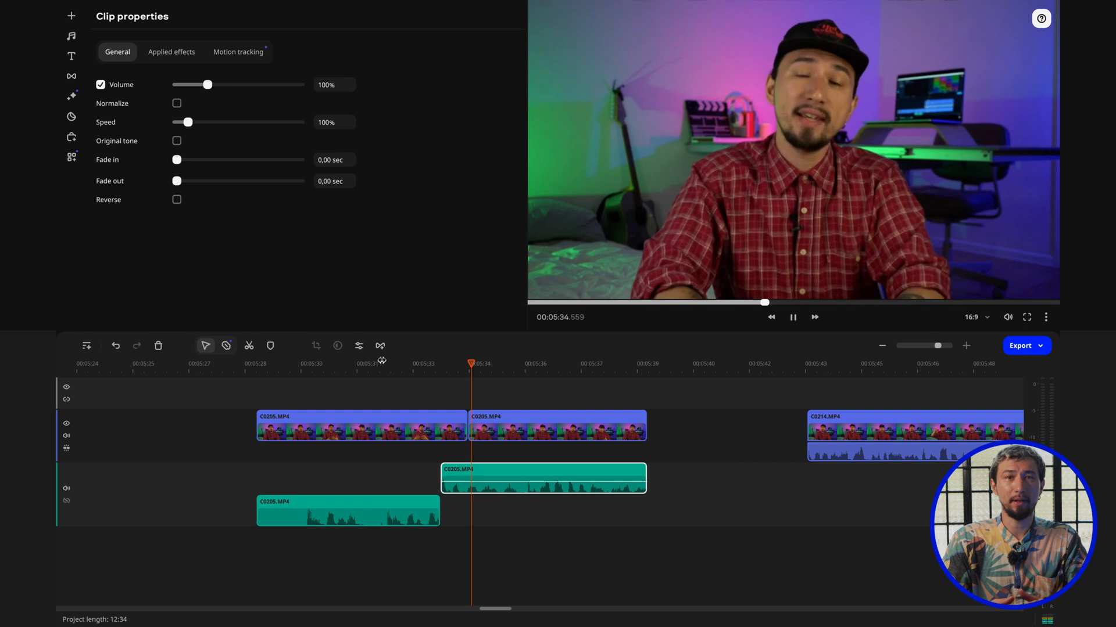
key("space")
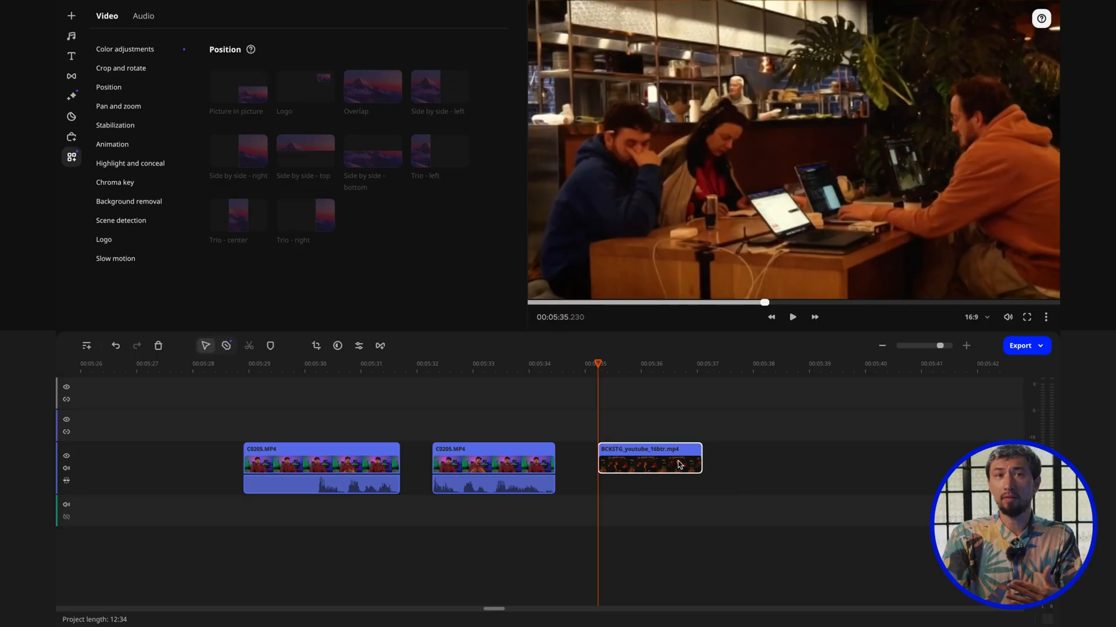
Move the BCKSTG cutaway clip onto the track above the gap between the C0205 clips
left_click_drag(451, 429, 450, 429)
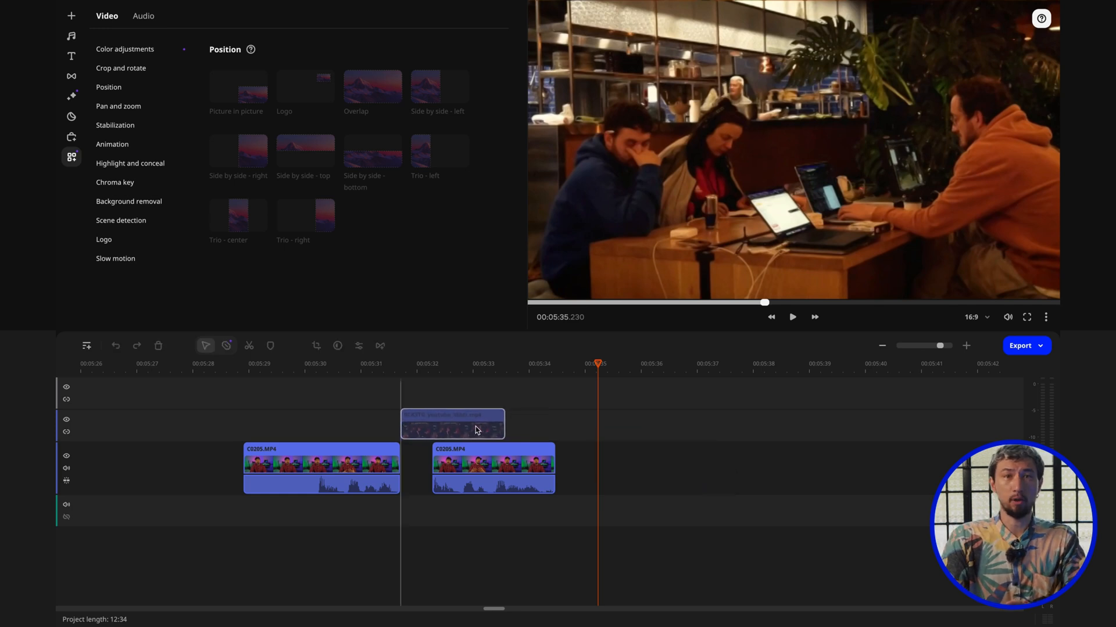
Select the upper-track cutaway and play from before it to review the coverage
left_click(371, 427)
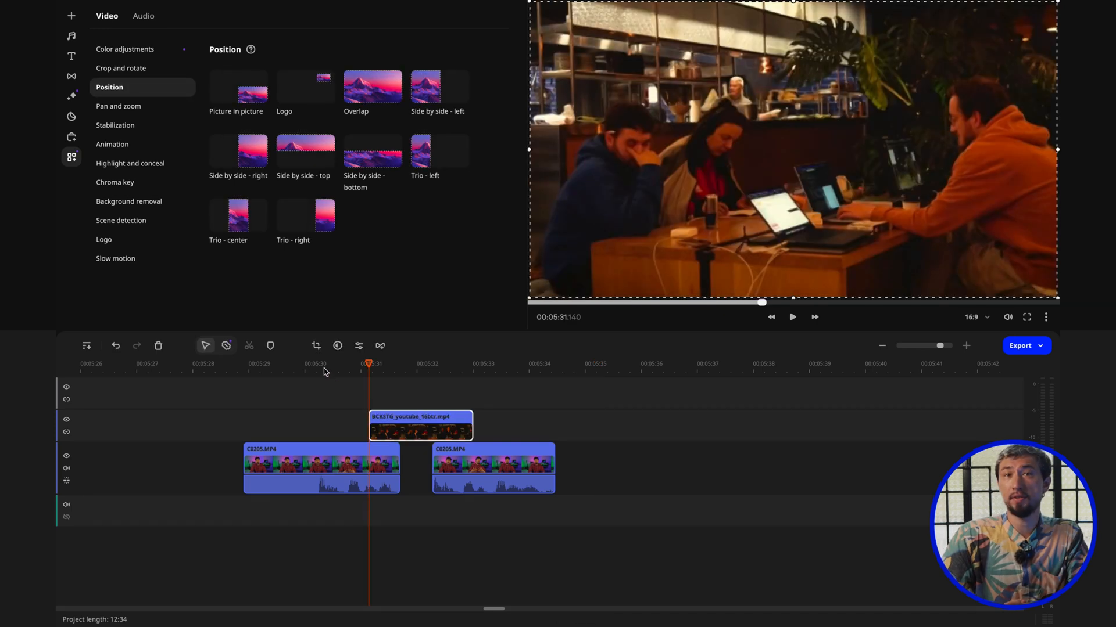
left_click(319, 367)
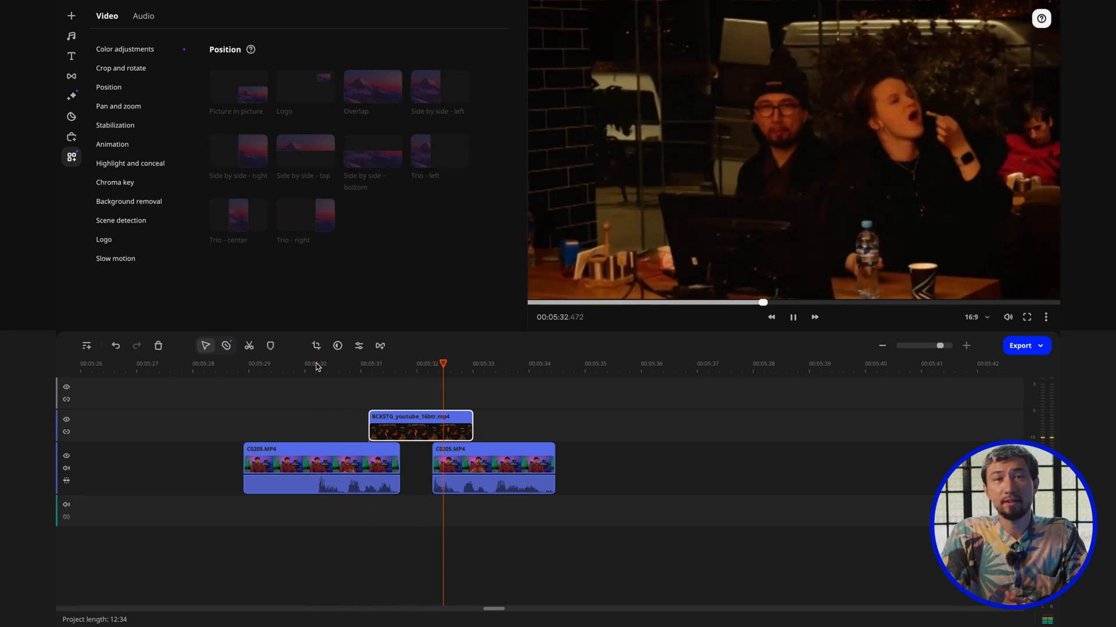
key("space")
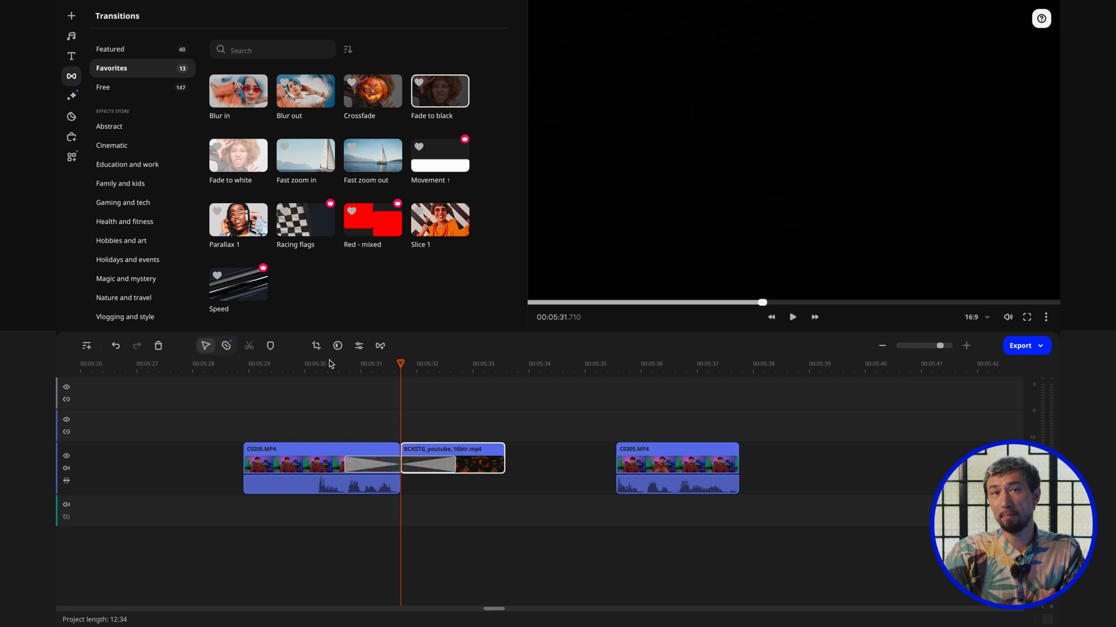
Preview the fade between the first C0205 piece and the cutaway twice from just before it
left_click(329, 363)
key("space")
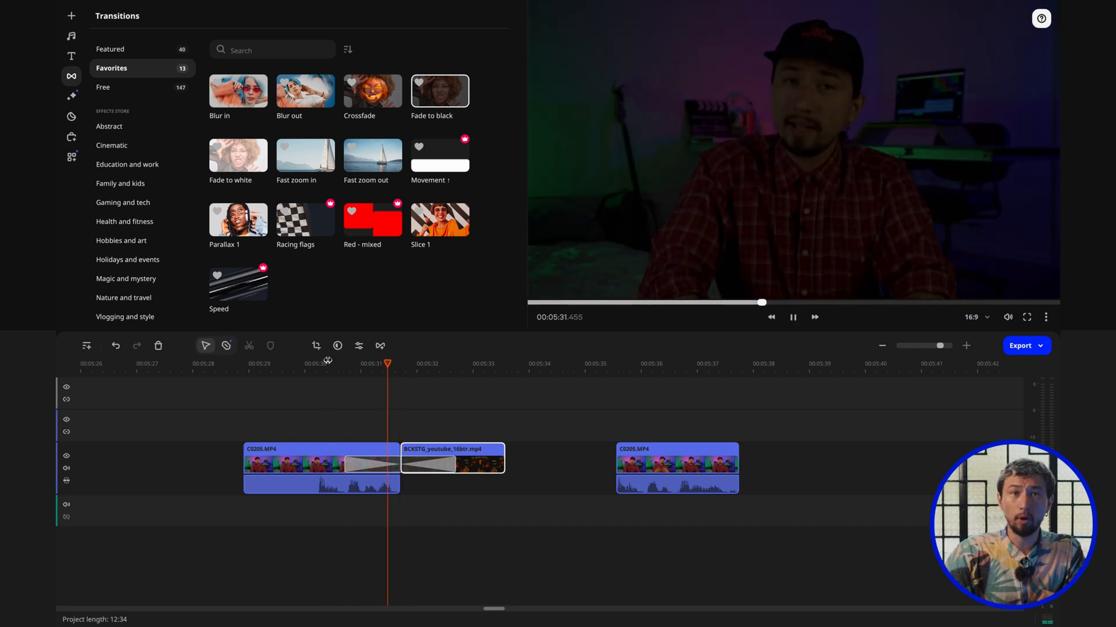
key("space")
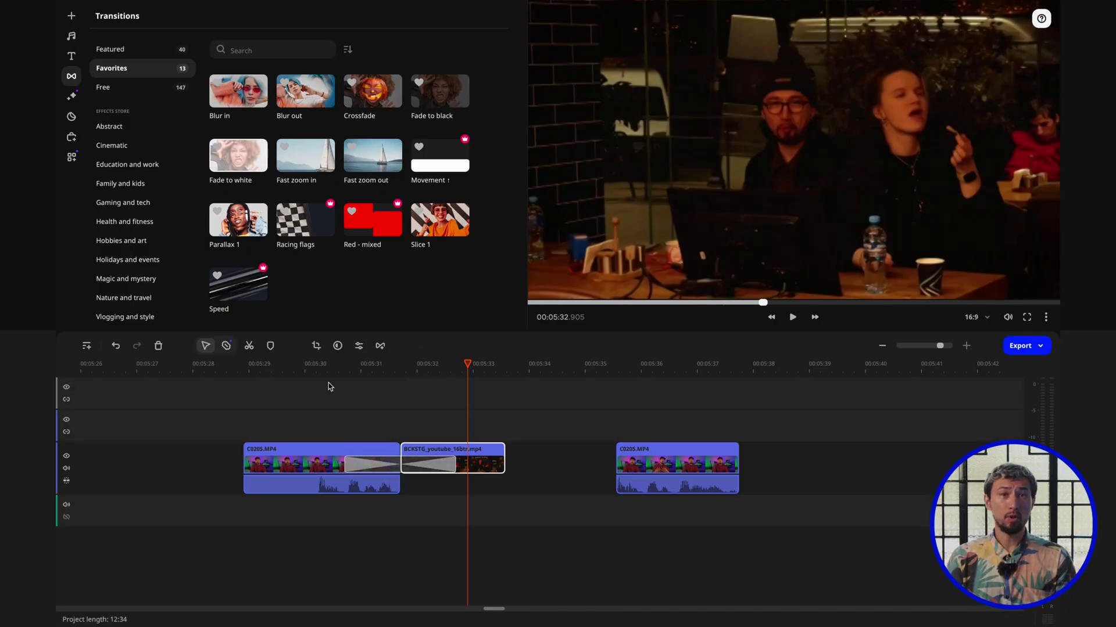
left_click(317, 363)
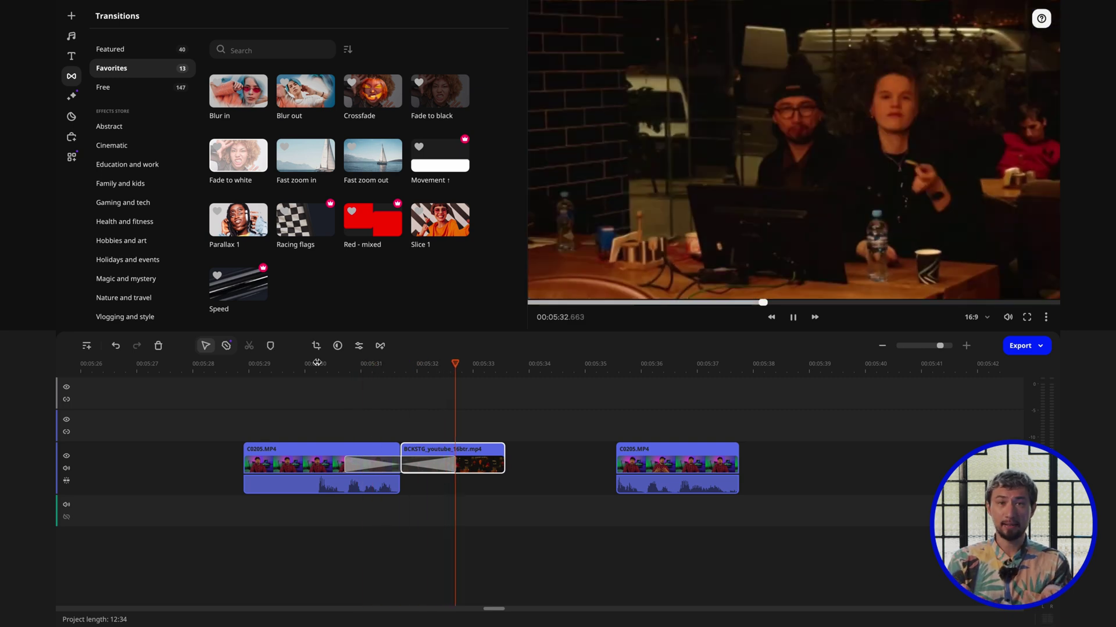
key("space")
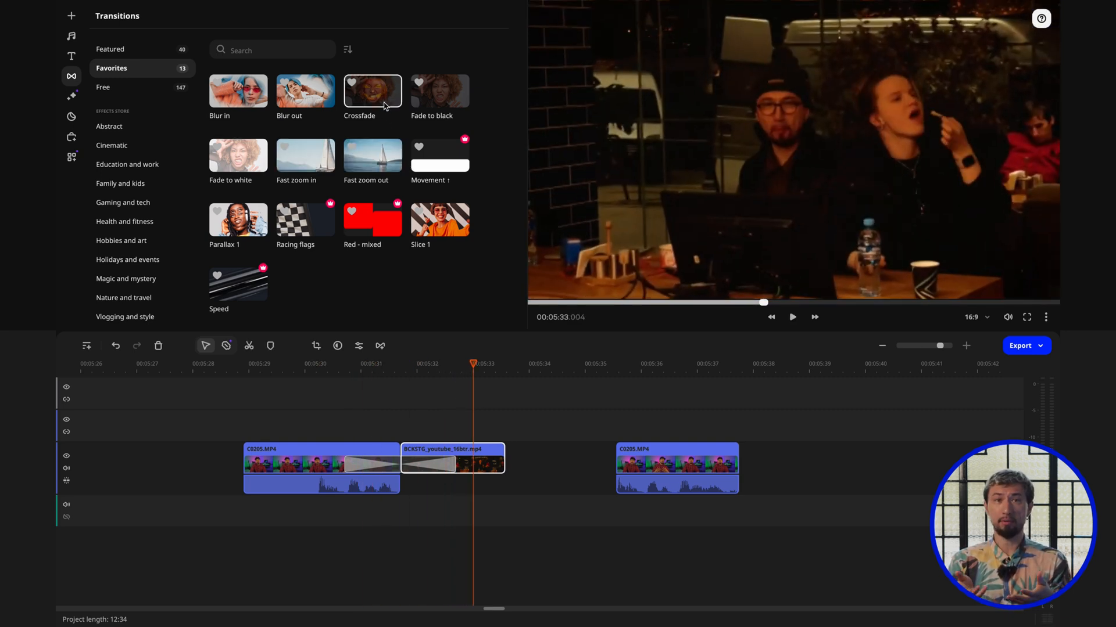
Reposition before the cutaway, then play the end of the second C0205 clip to preview its fade to black
left_click(337, 346)
left_click(339, 364)
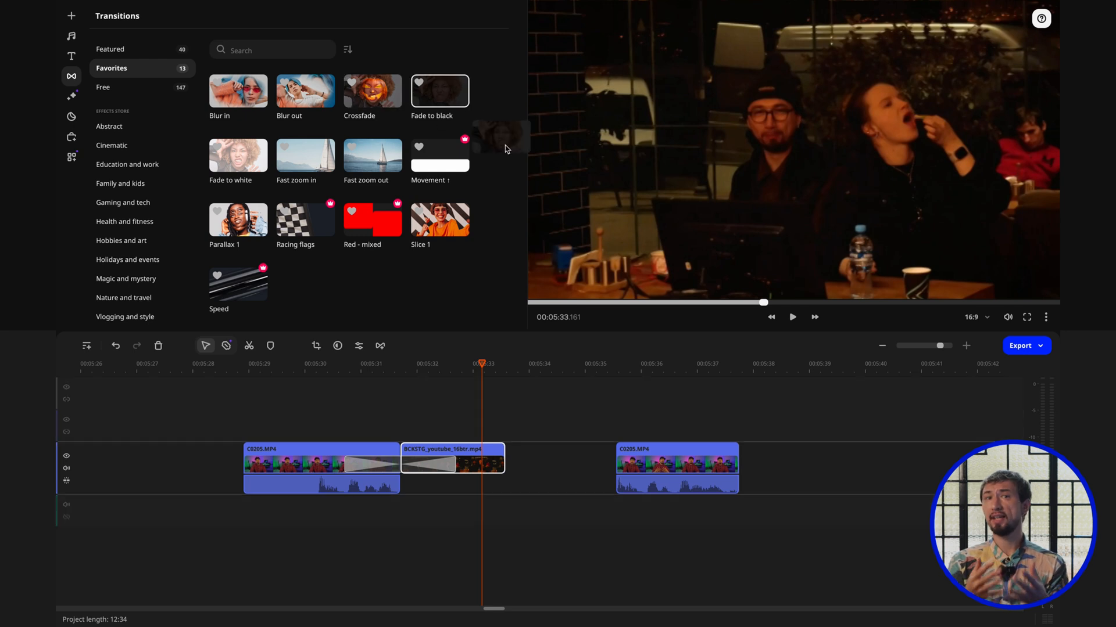
left_click(653, 367)
key("space")
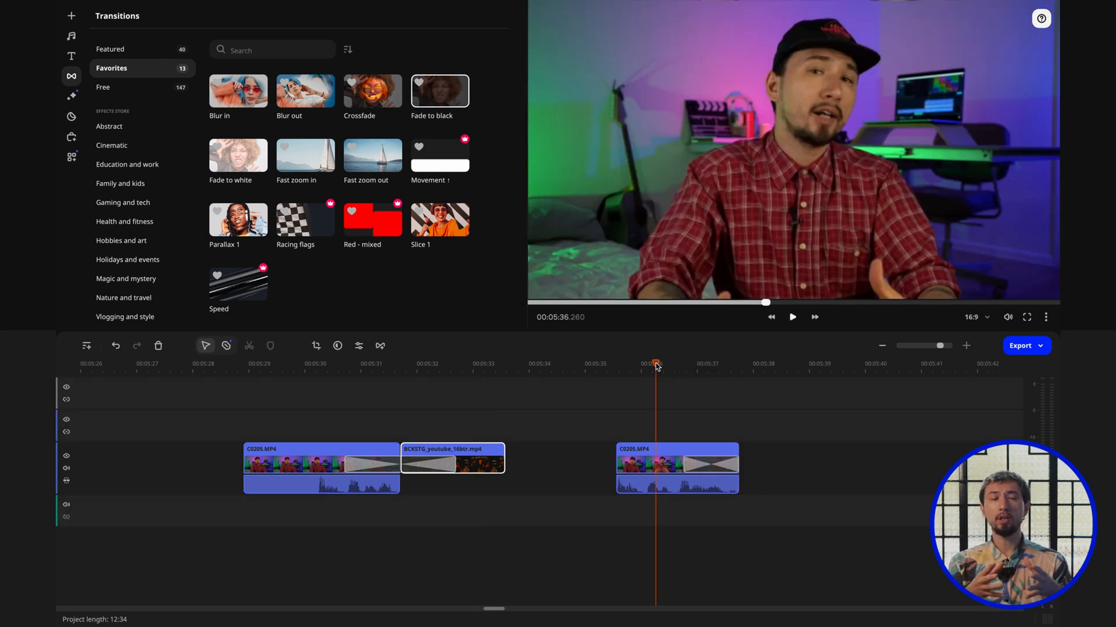